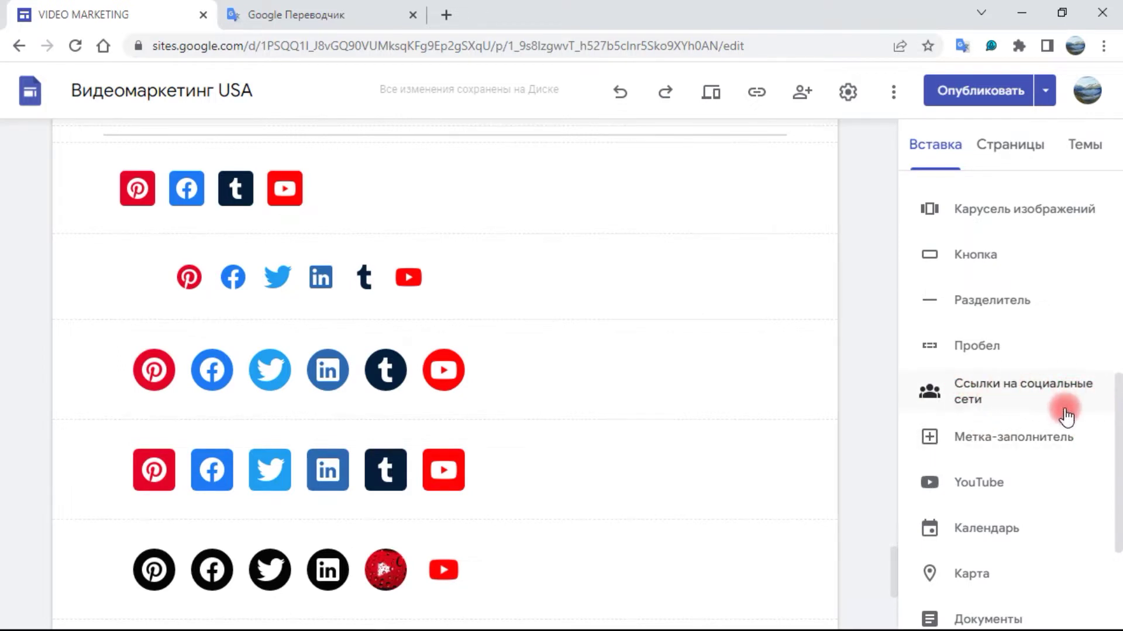
scroll(1053, 408, up, 2)
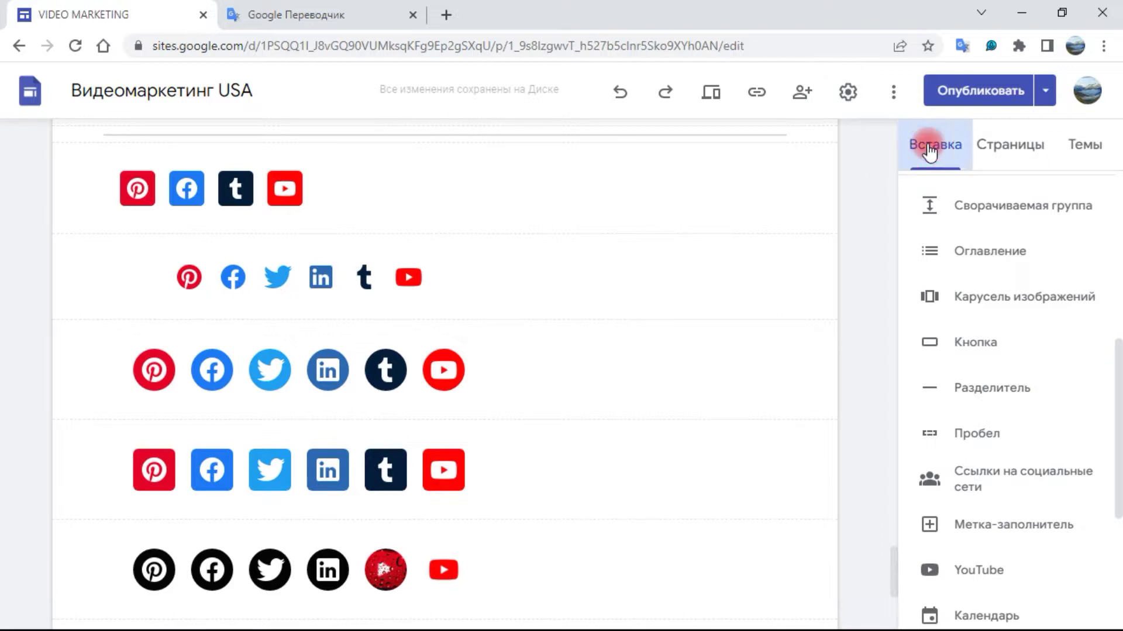
click(1019, 486)
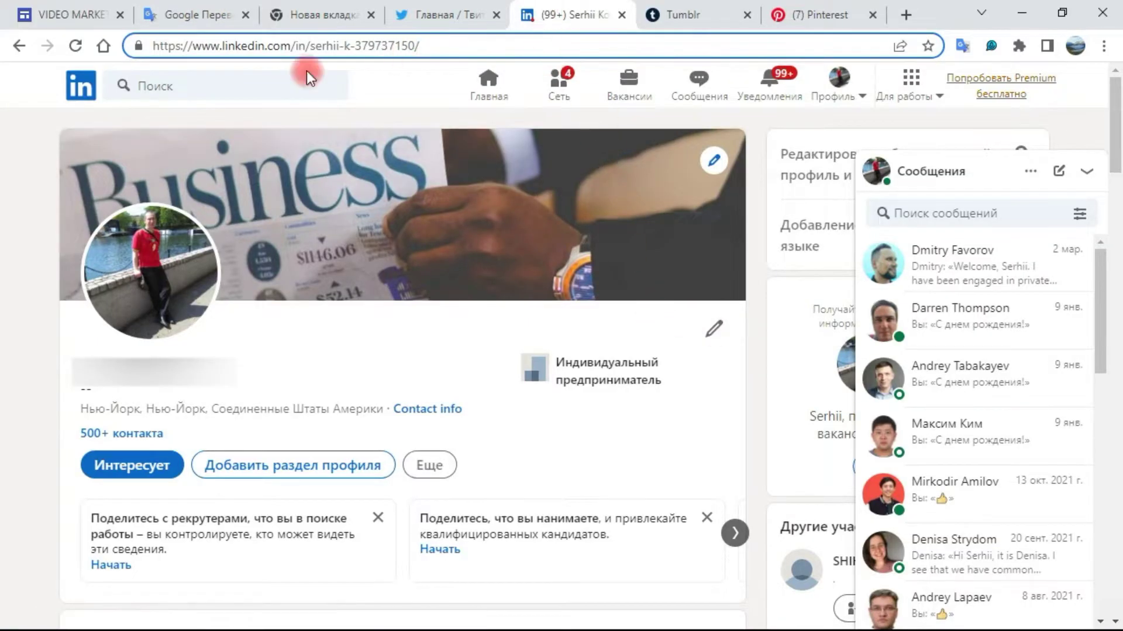
click(306, 45)
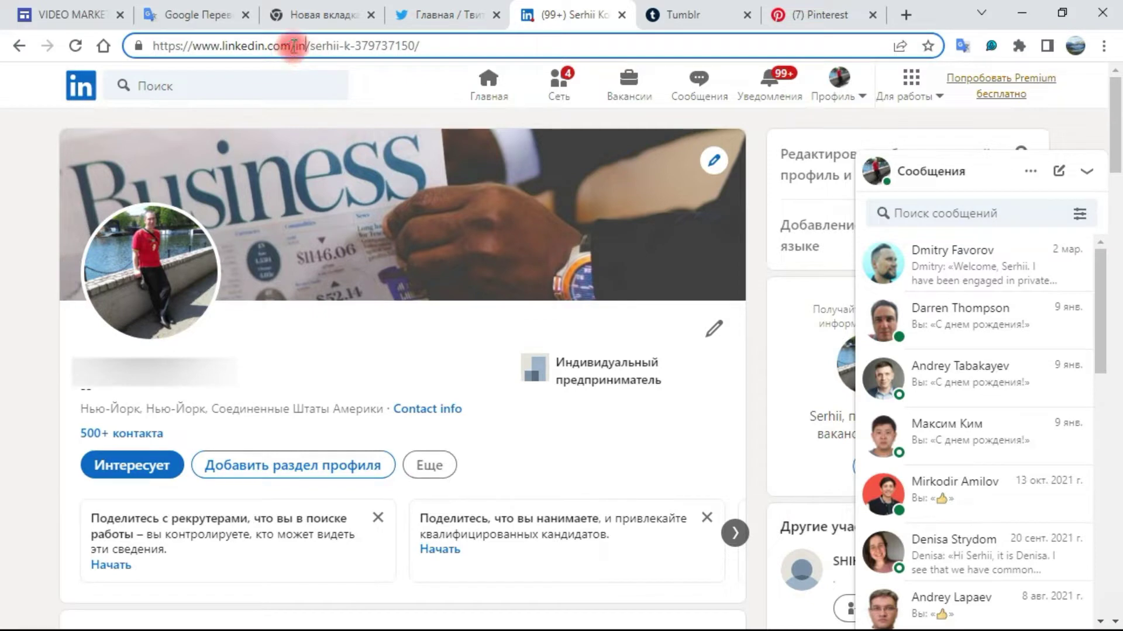
drag(290, 45, 138, 59)
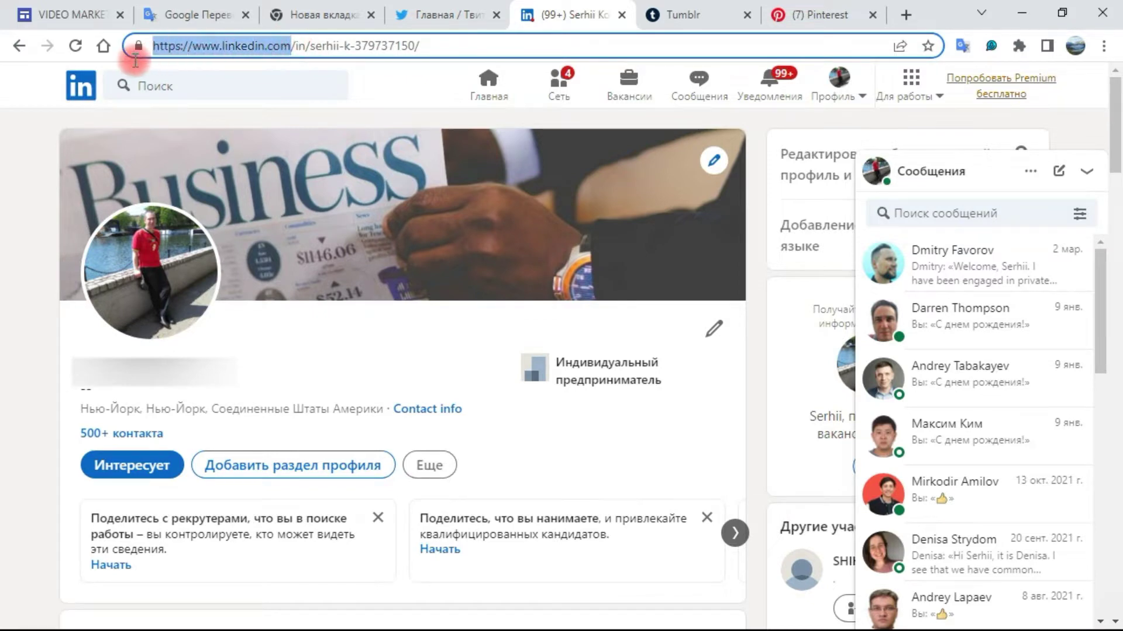
right_click(234, 51)
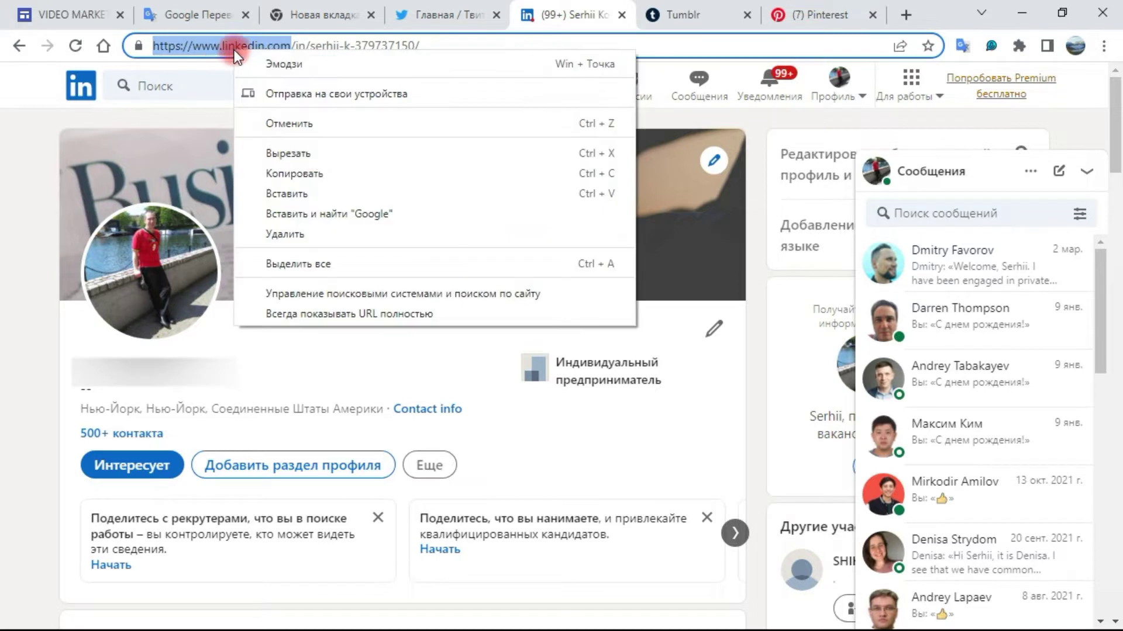
click(332, 181)
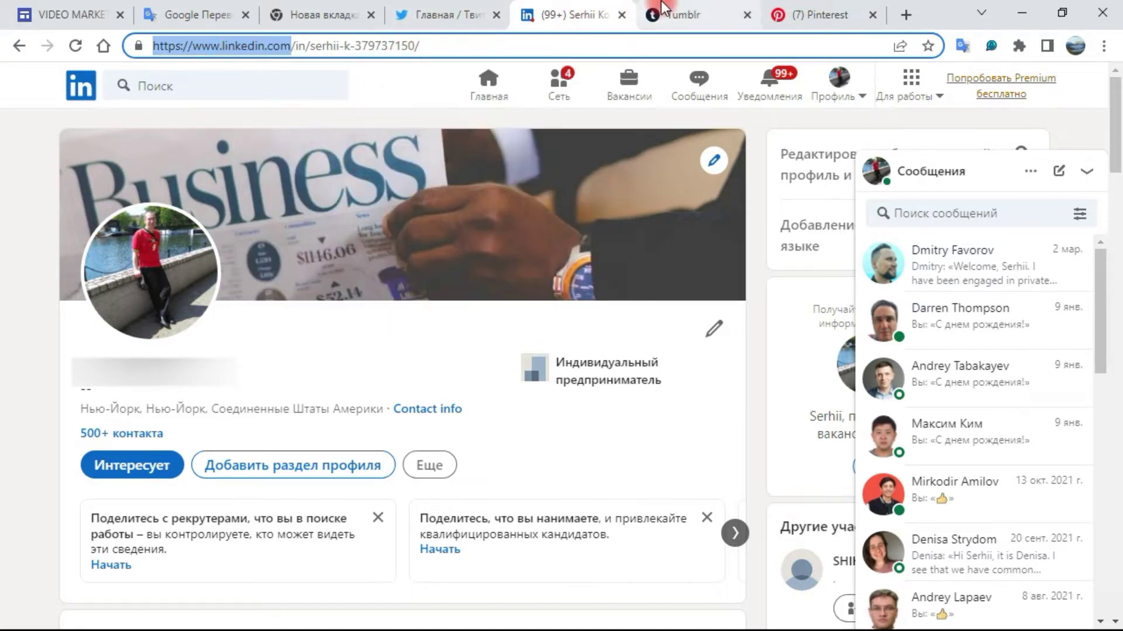
click(671, 17)
click(669, 15)
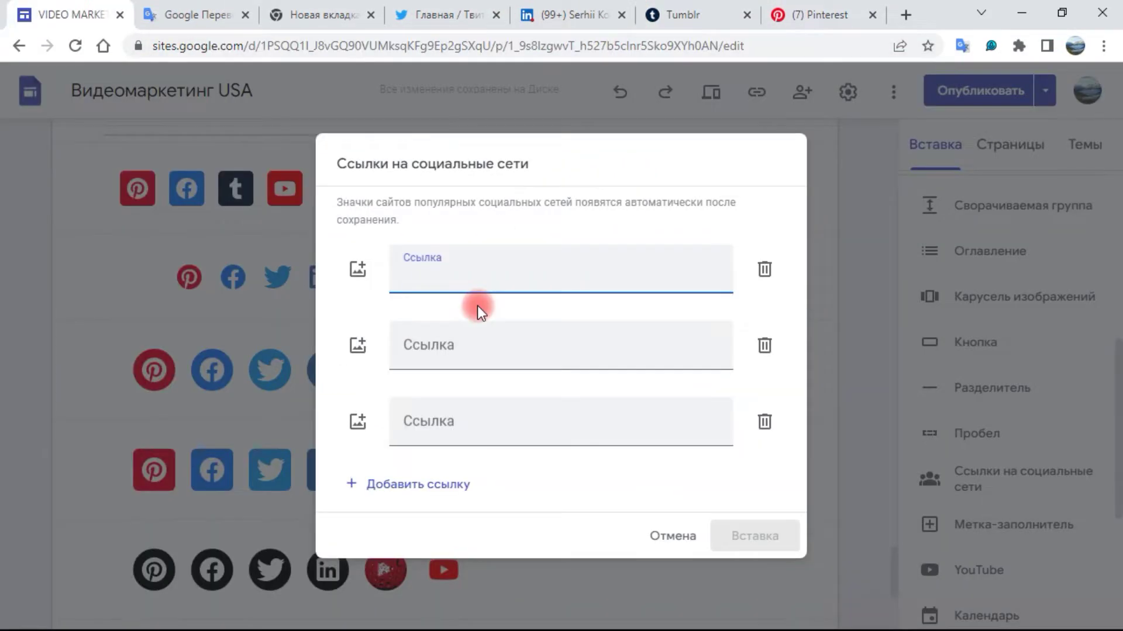
right_click(480, 270)
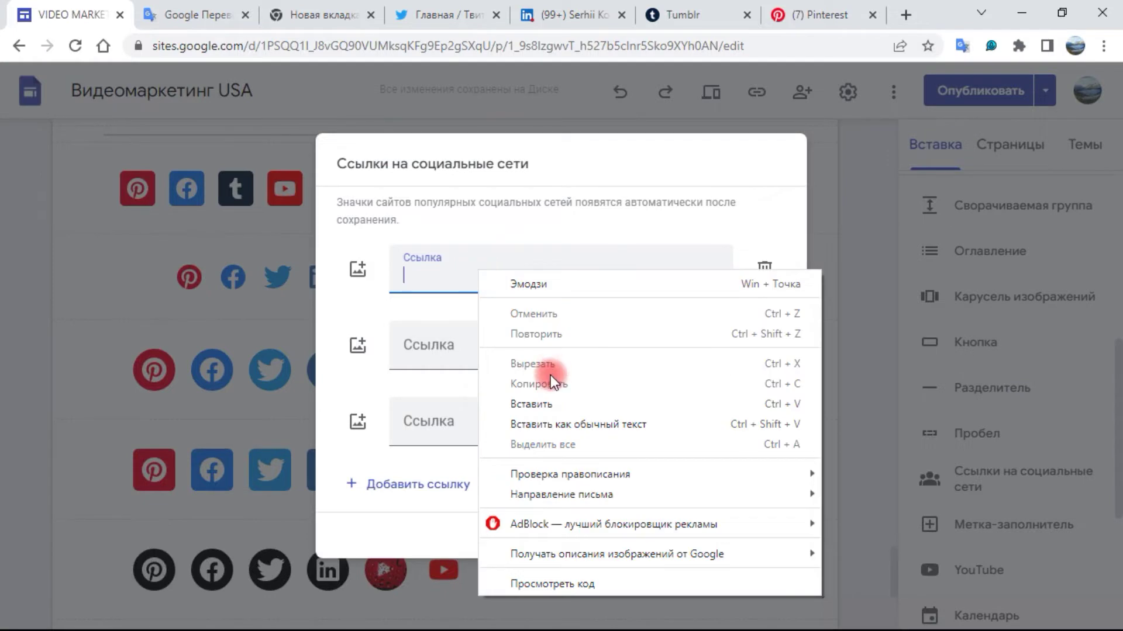
click(545, 408)
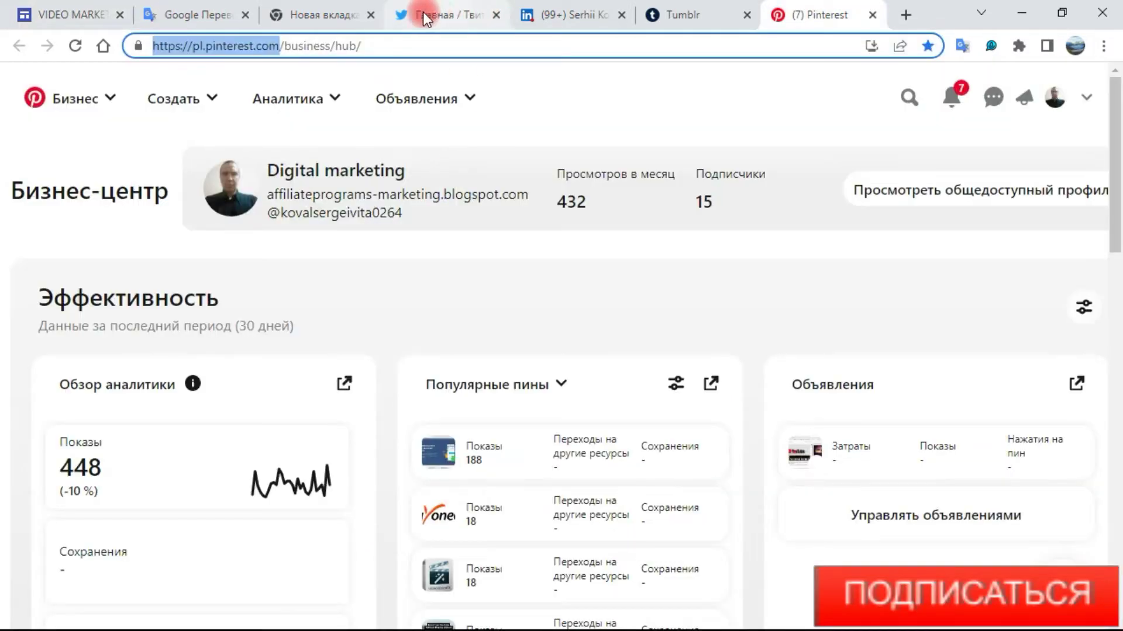
click(57, 3)
right_click(477, 349)
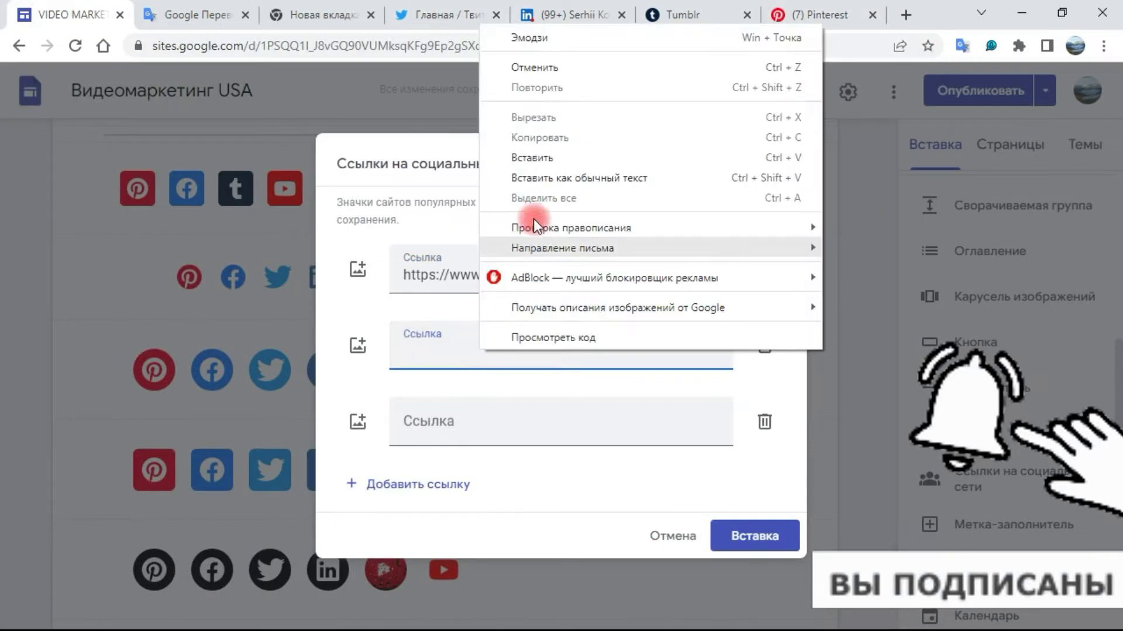
click(567, 160)
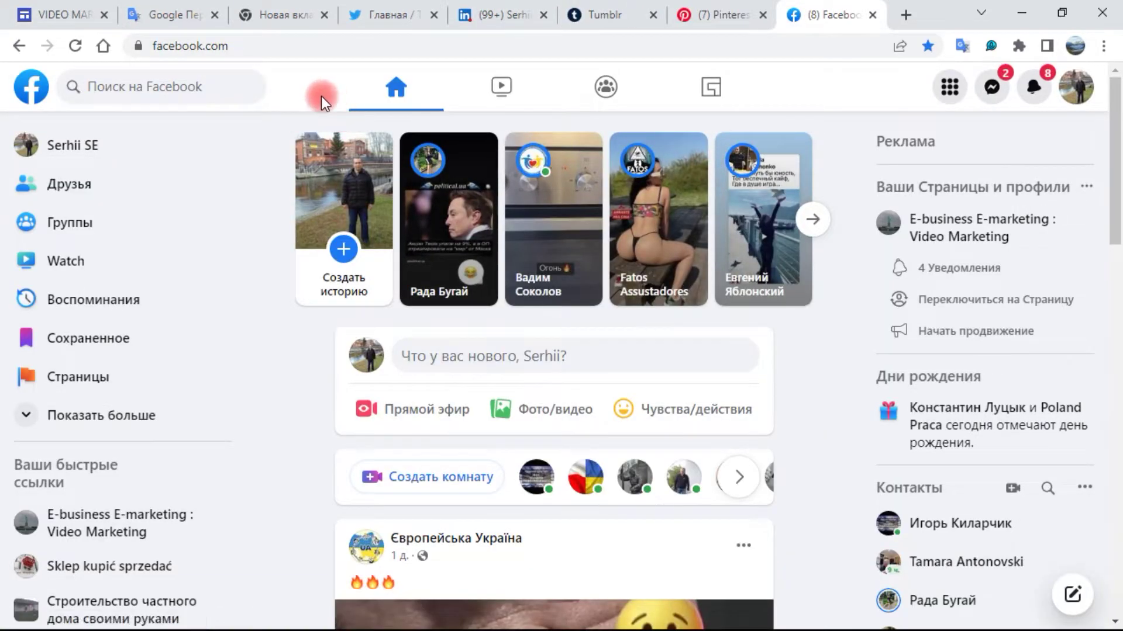
double_click(263, 49)
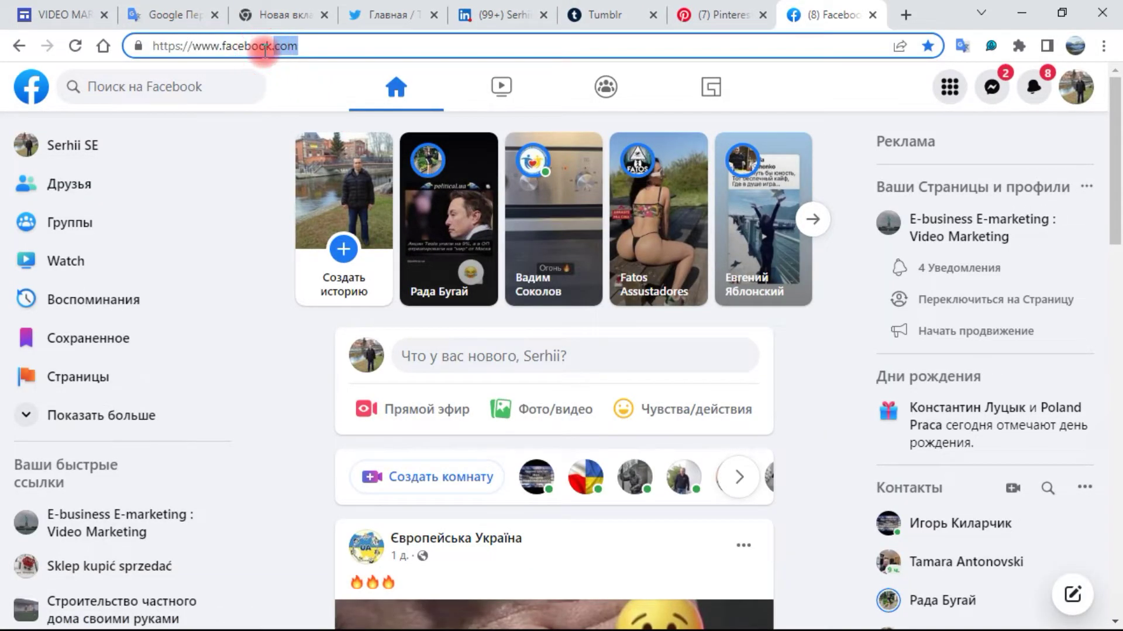
click(264, 49)
right_click(263, 51)
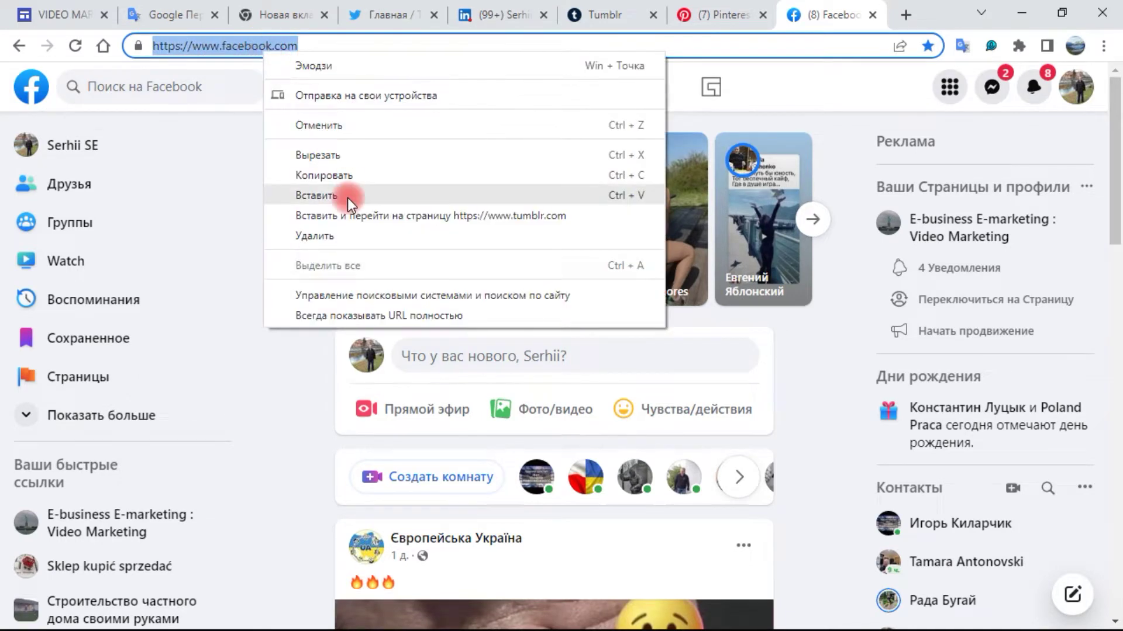
click(358, 174)
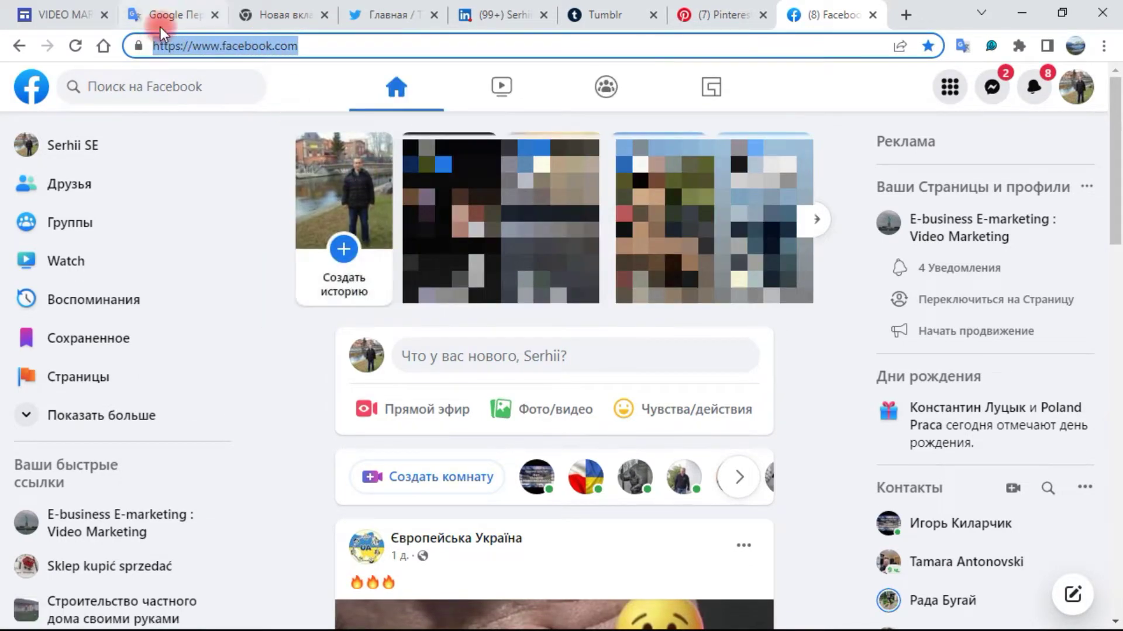
click(47, 15)
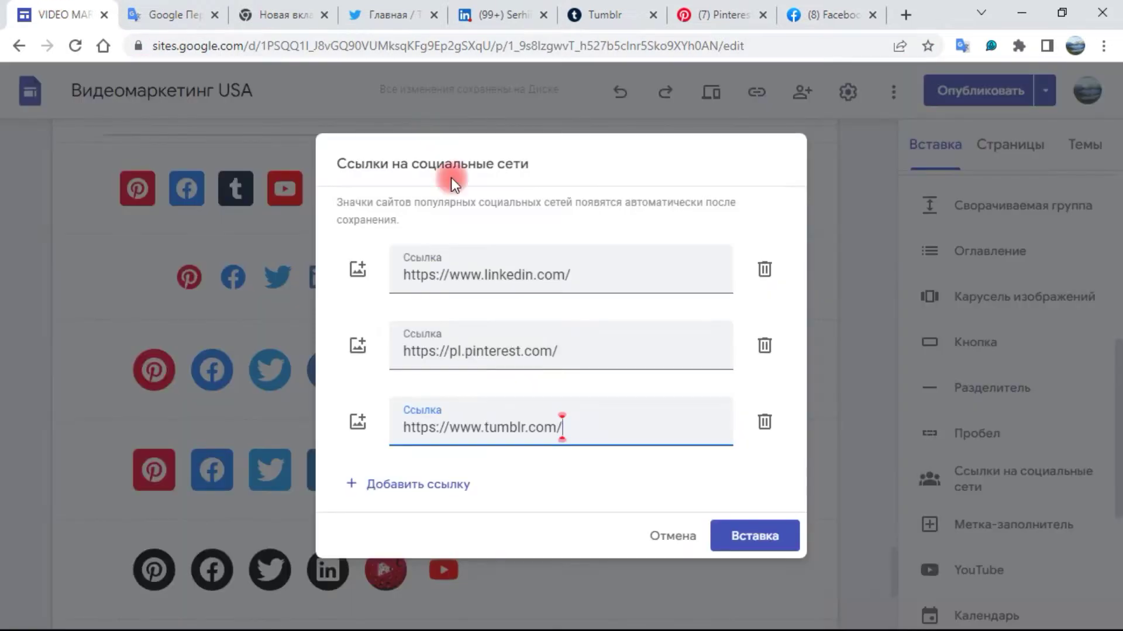
click(390, 482)
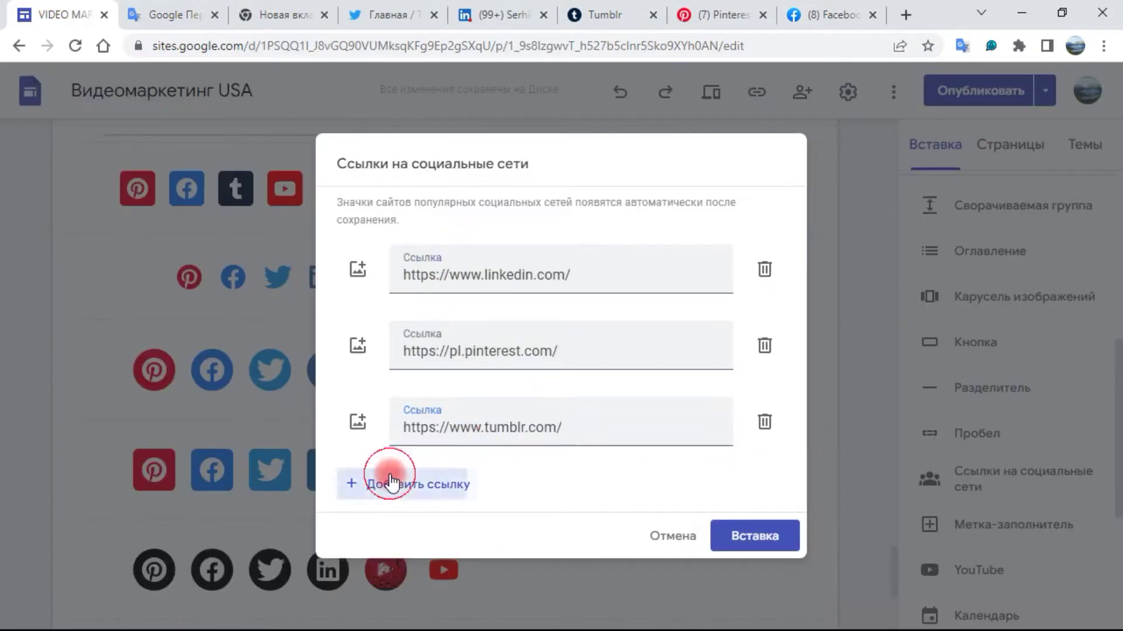
right_click(442, 443)
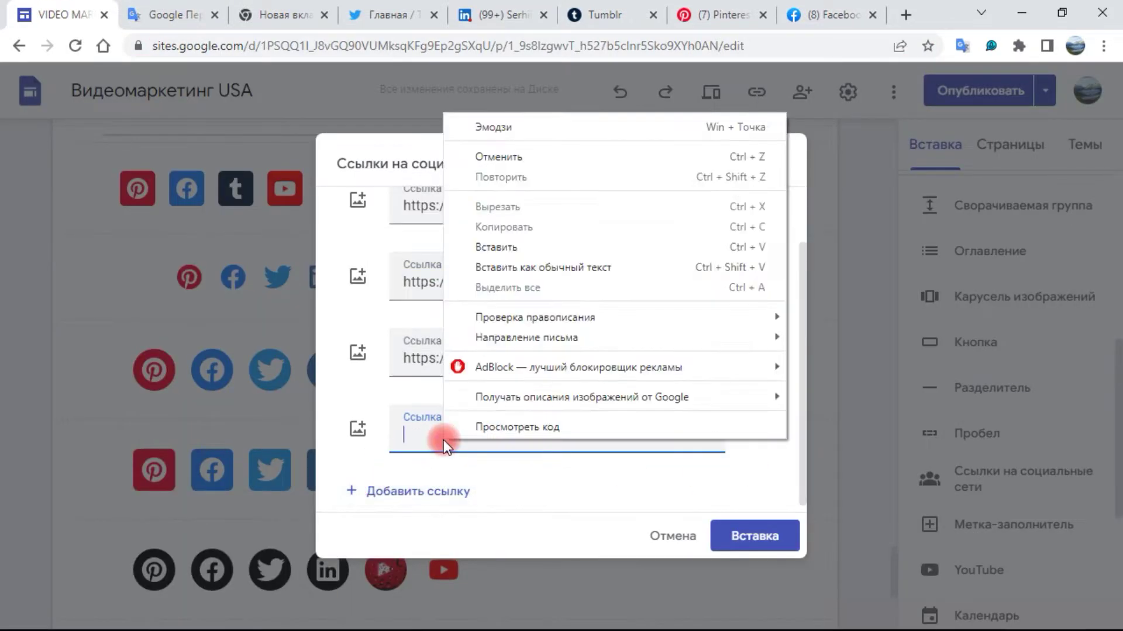
click(521, 246)
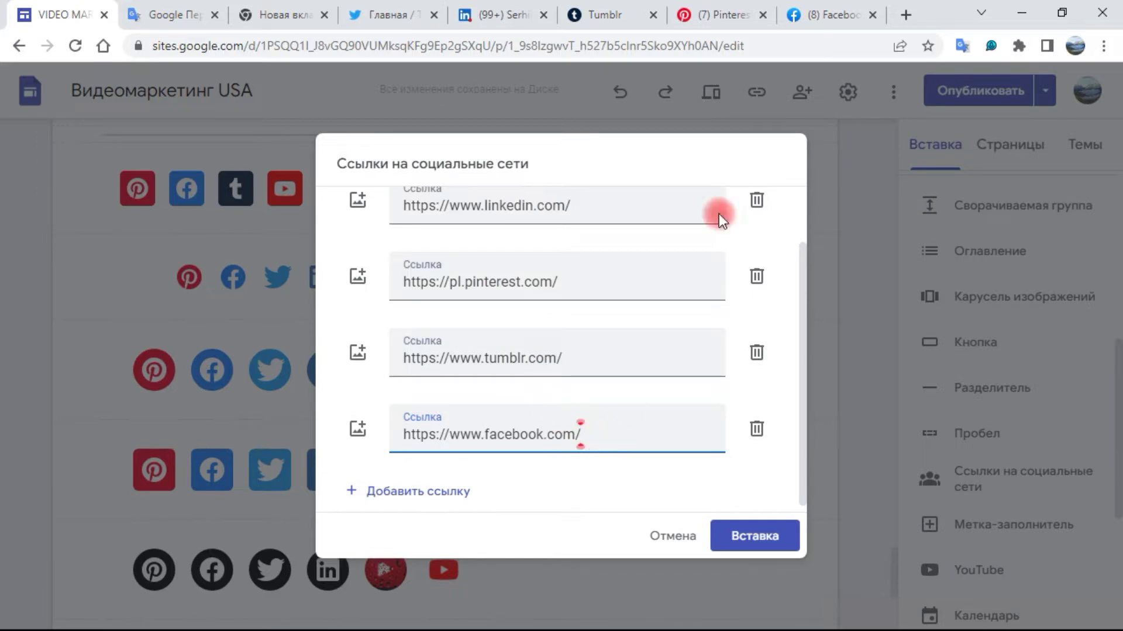
click(802, 14)
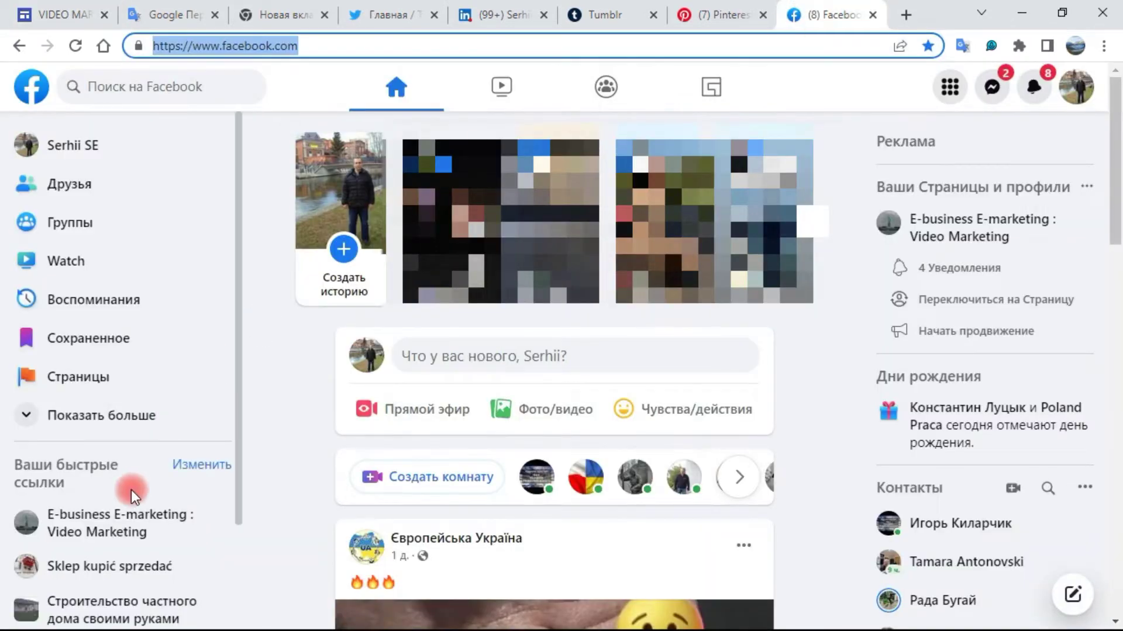
scroll(96, 549, down, 2)
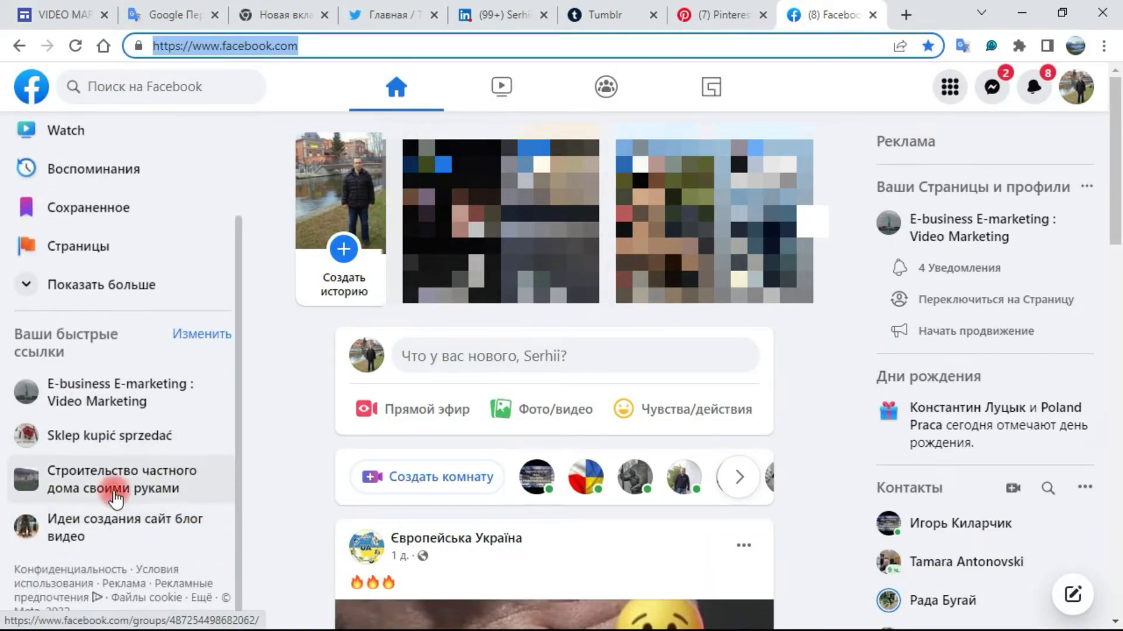
click(120, 444)
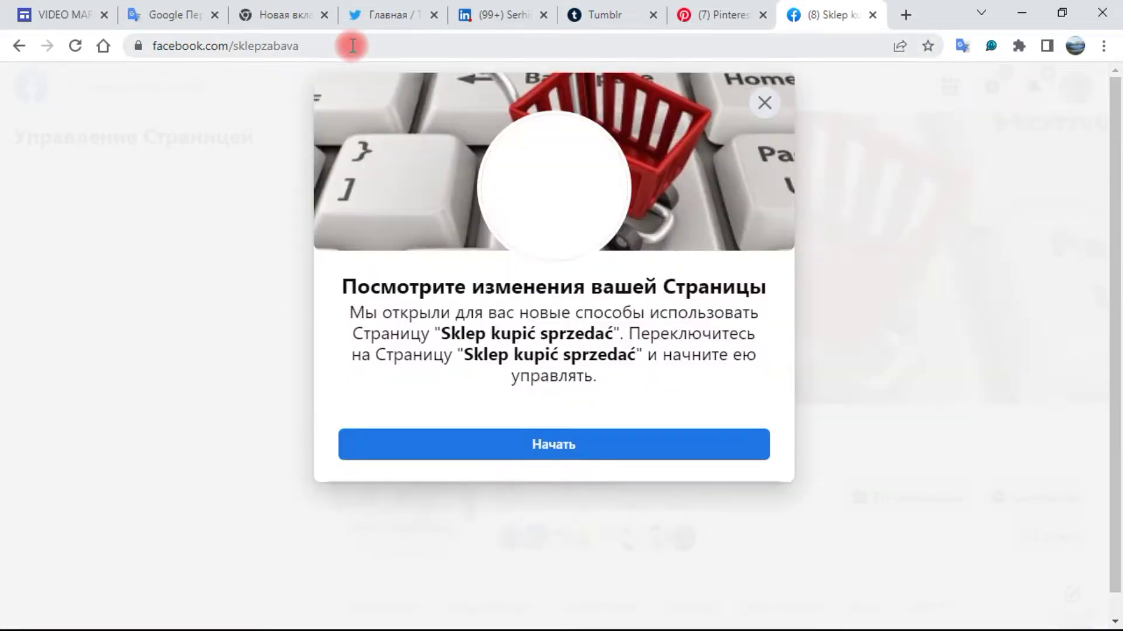
click(351, 45)
right_click(277, 47)
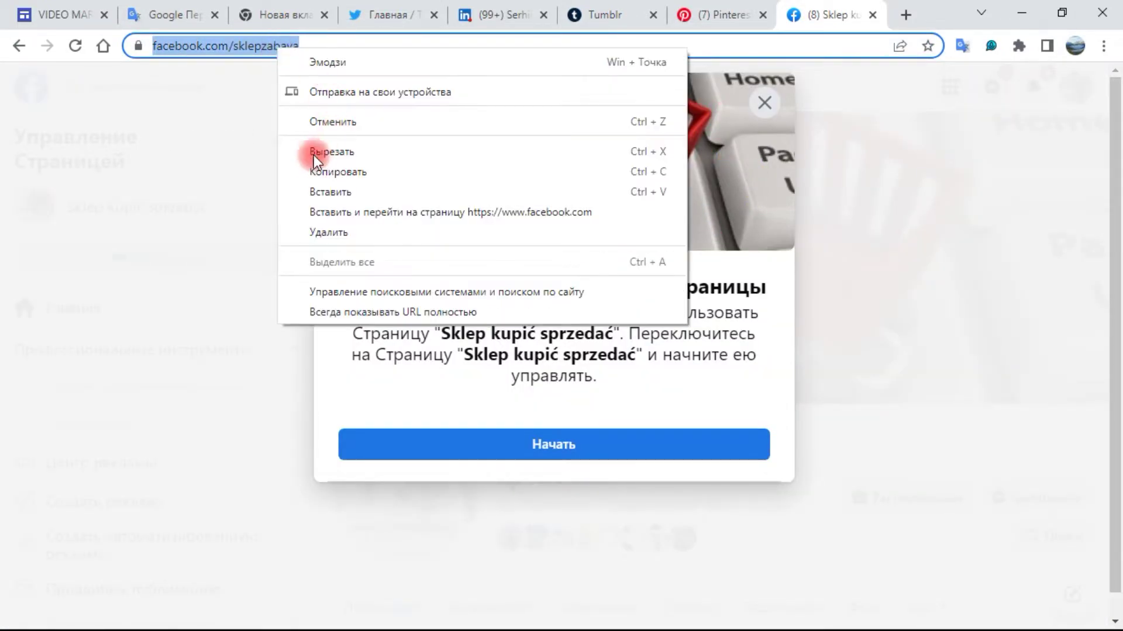
click(309, 173)
click(32, 7)
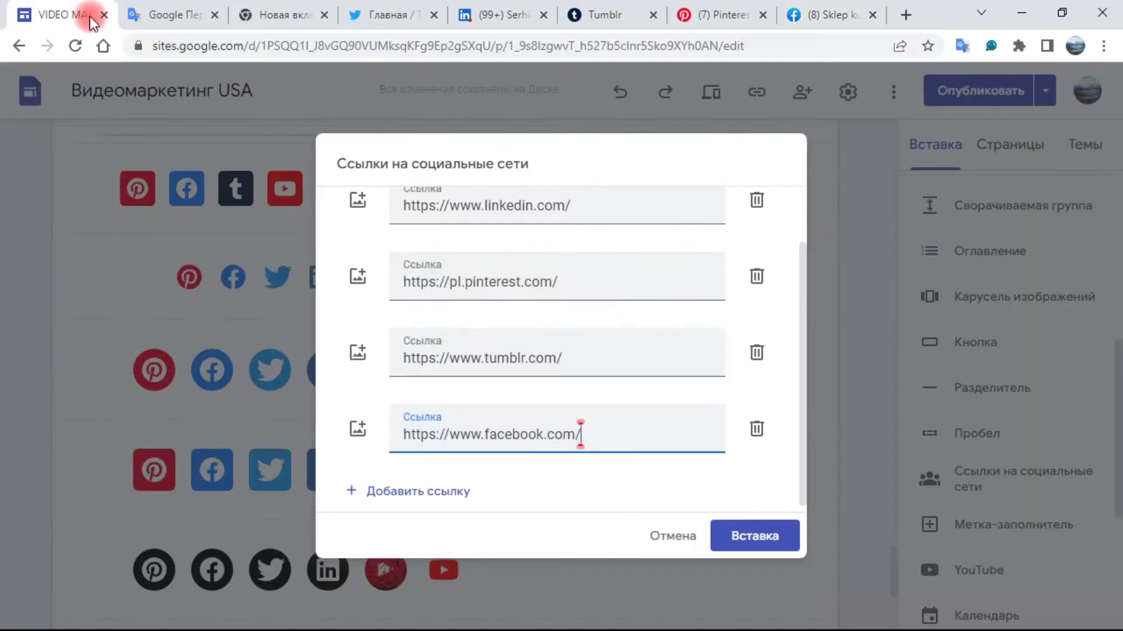
click(453, 493)
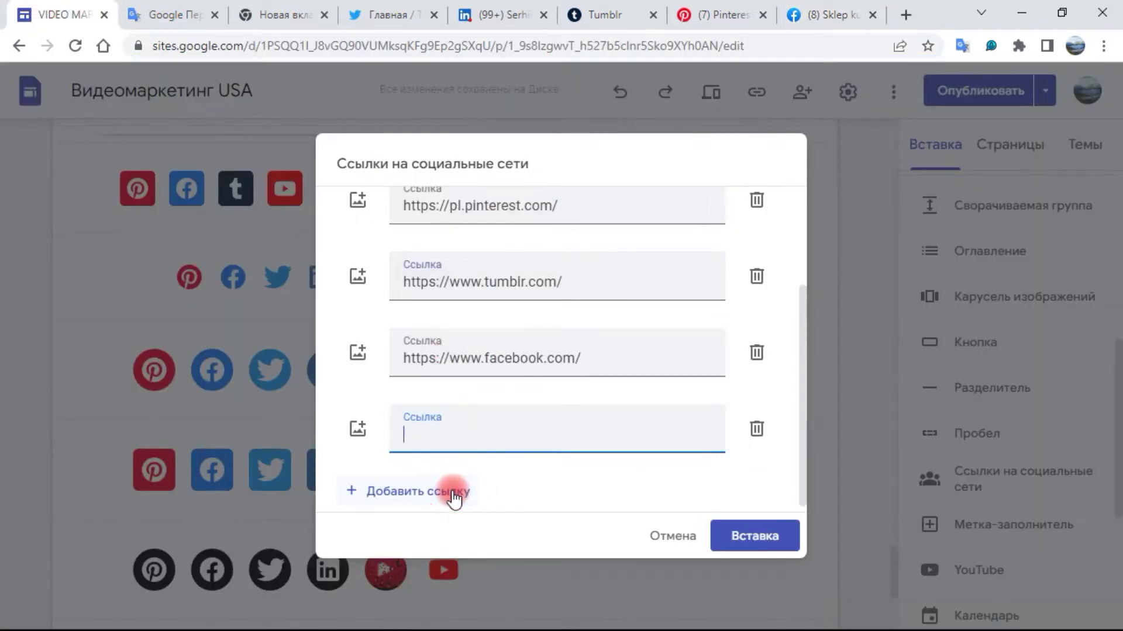
right_click(465, 434)
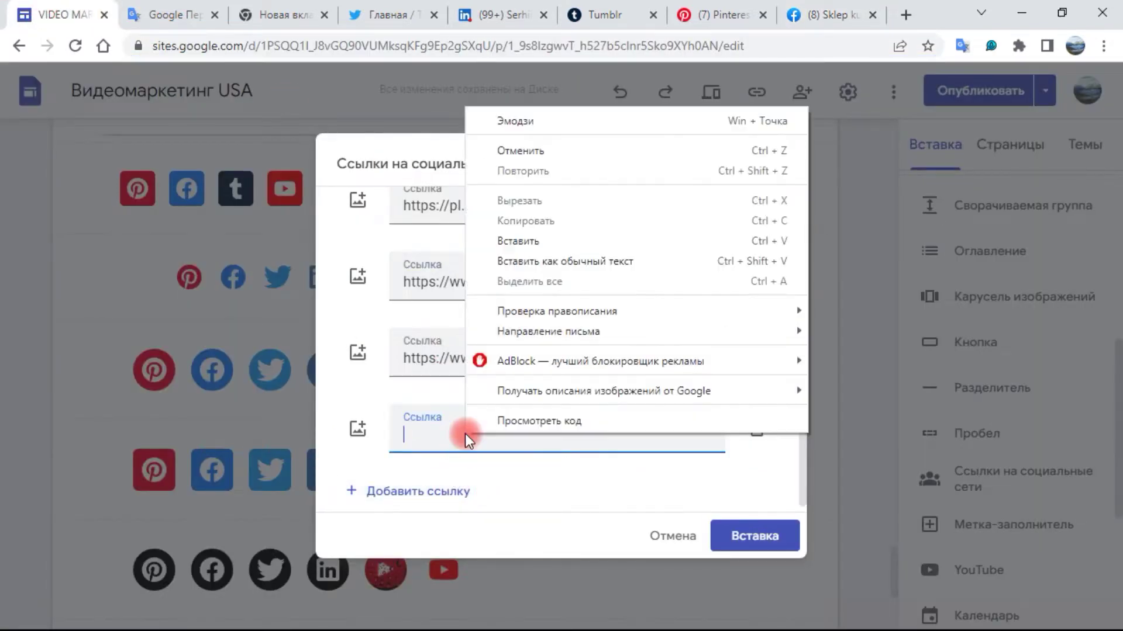
click(553, 244)
Recheck the Facebook shop page, and insert the completed social links block into the site page
key(ctrl+9)
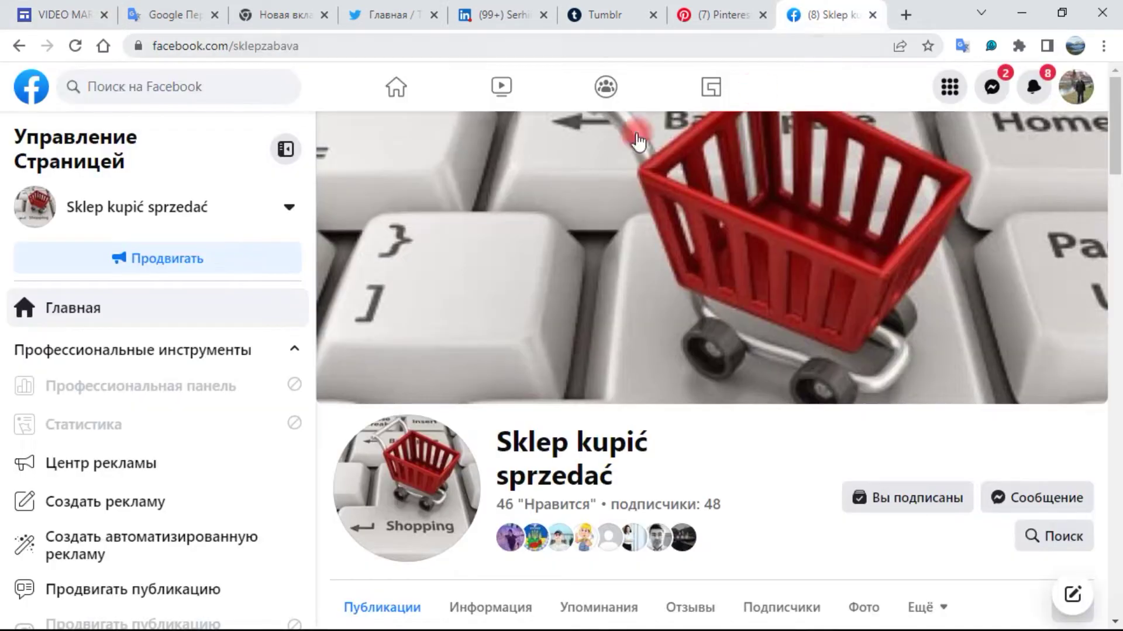
click(47, 14)
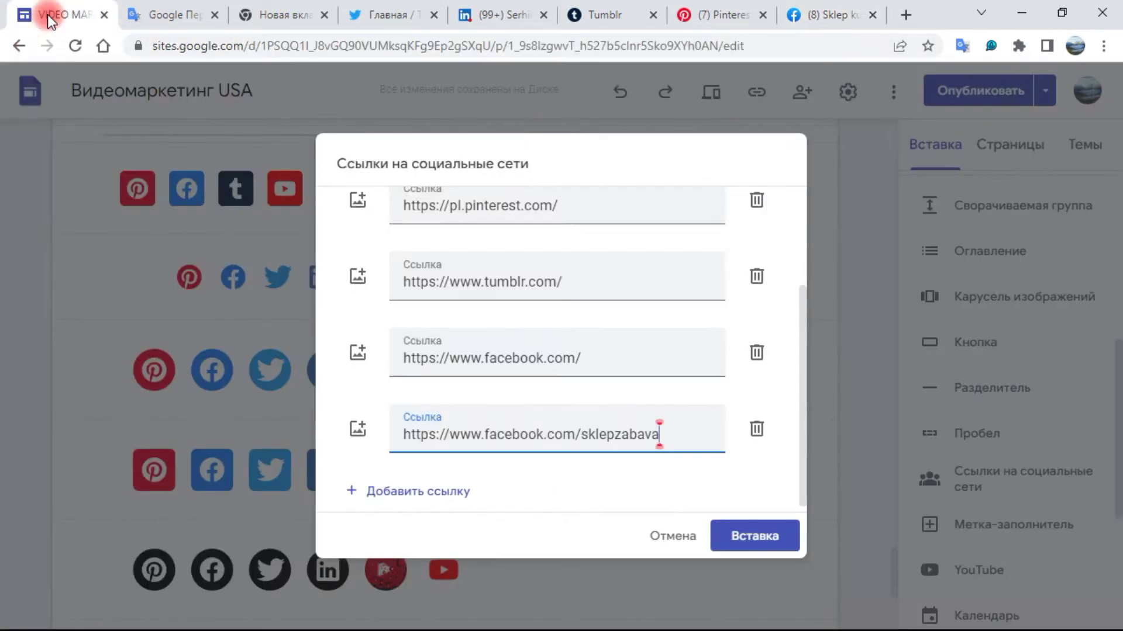
click(753, 539)
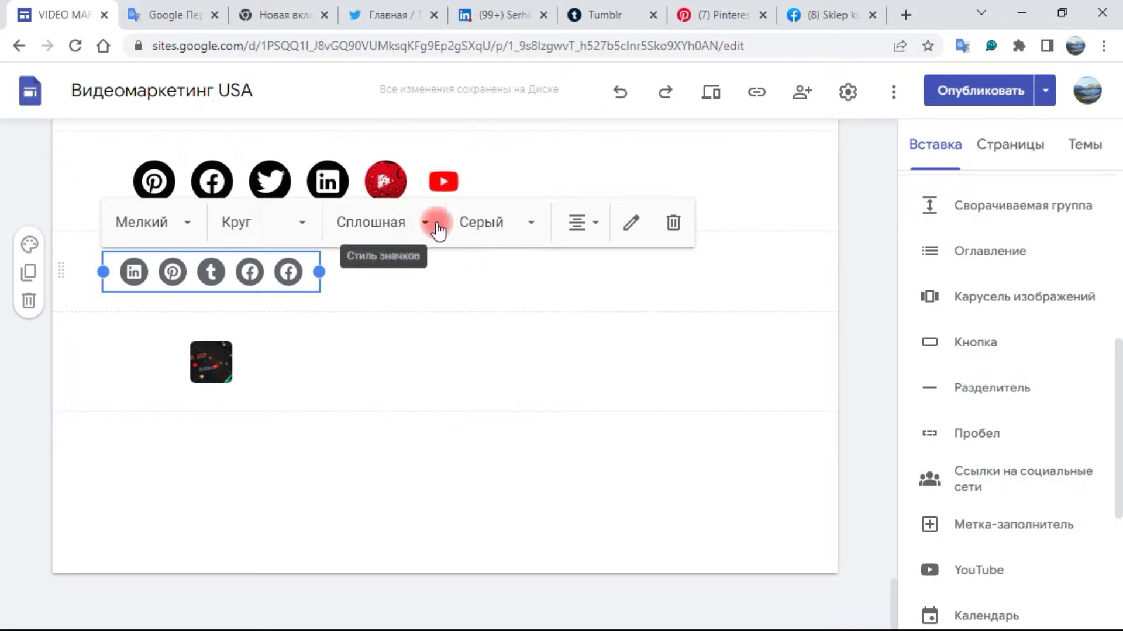
Set the new social icons' colour to Цвет and widen their block to about half of the page width
click(530, 228)
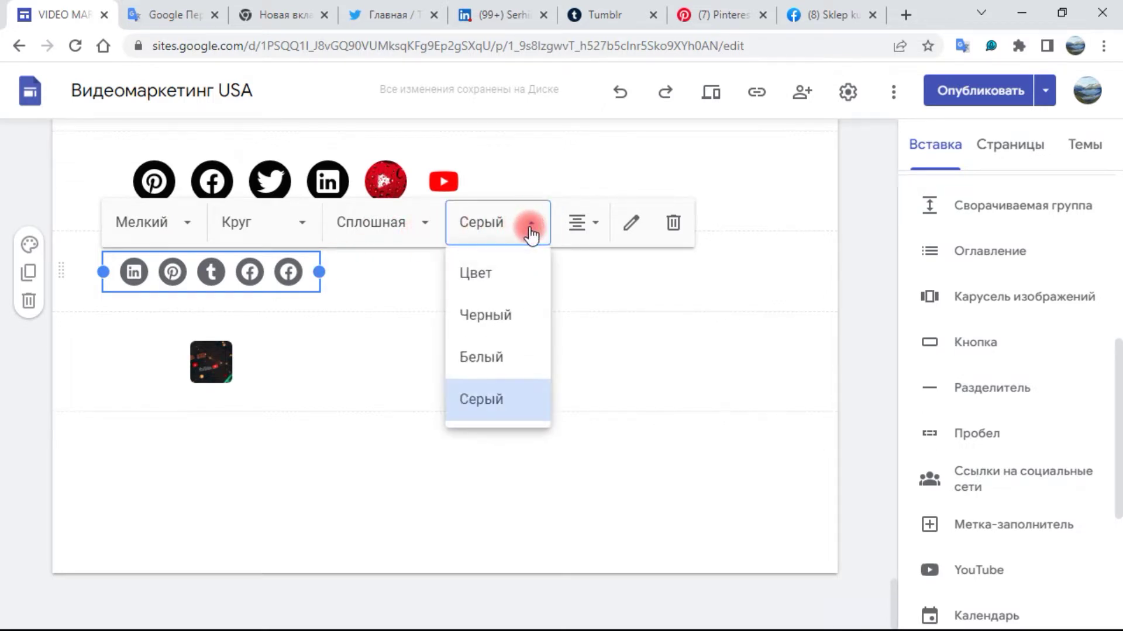
click(490, 275)
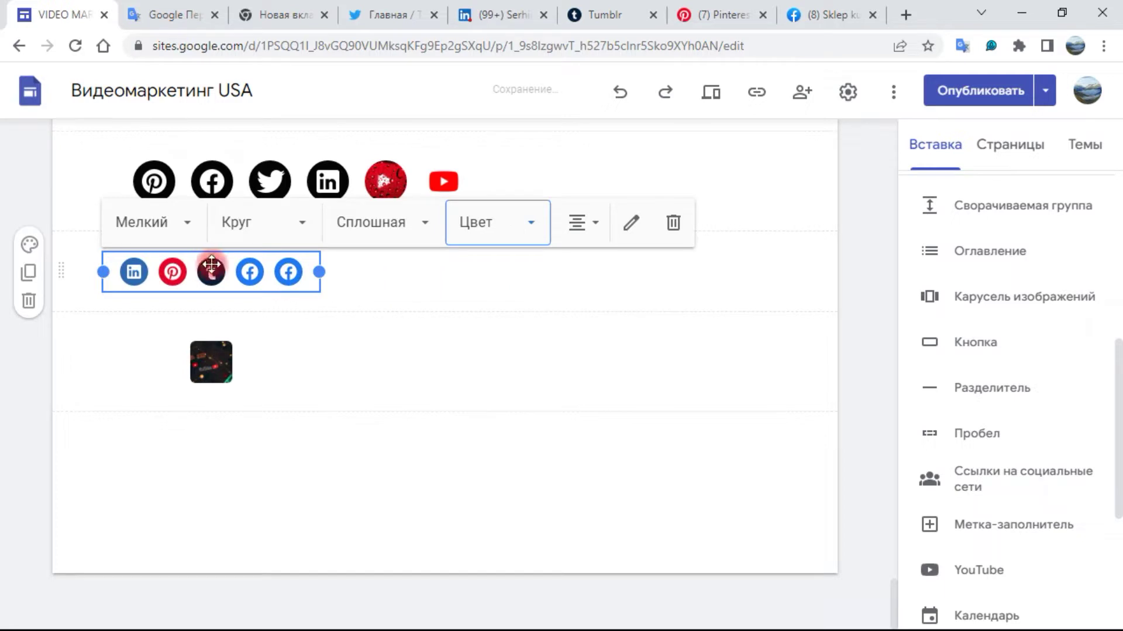
drag(322, 272, 524, 279)
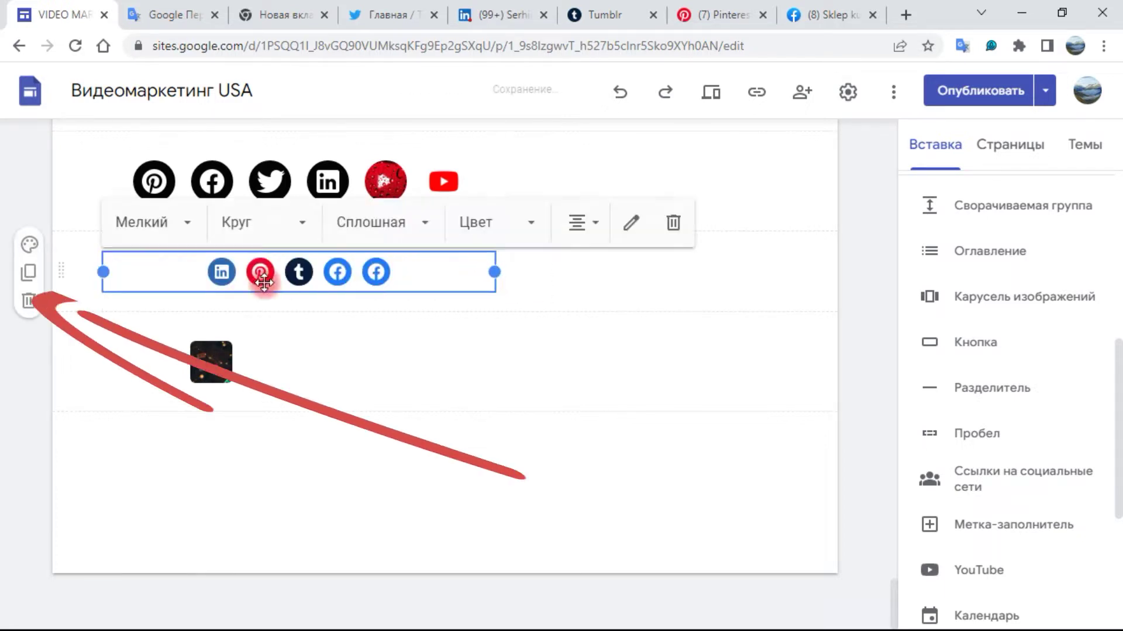
Duplicate the section with the coloured social icons and select the upper of the two icon blocks
click(33, 285)
scroll(318, 304, down, 1)
click(385, 190)
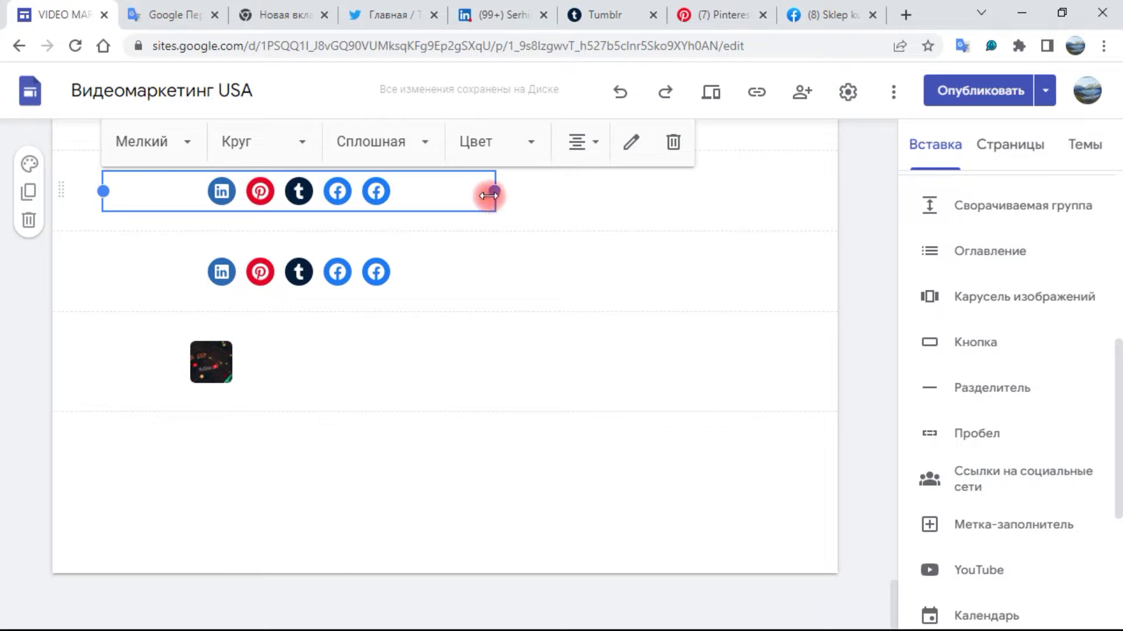
Try the grey, white and black icon colours on the upper social links block and return it to Цвет
click(531, 151)
click(519, 321)
click(530, 141)
click(488, 276)
click(532, 133)
click(514, 237)
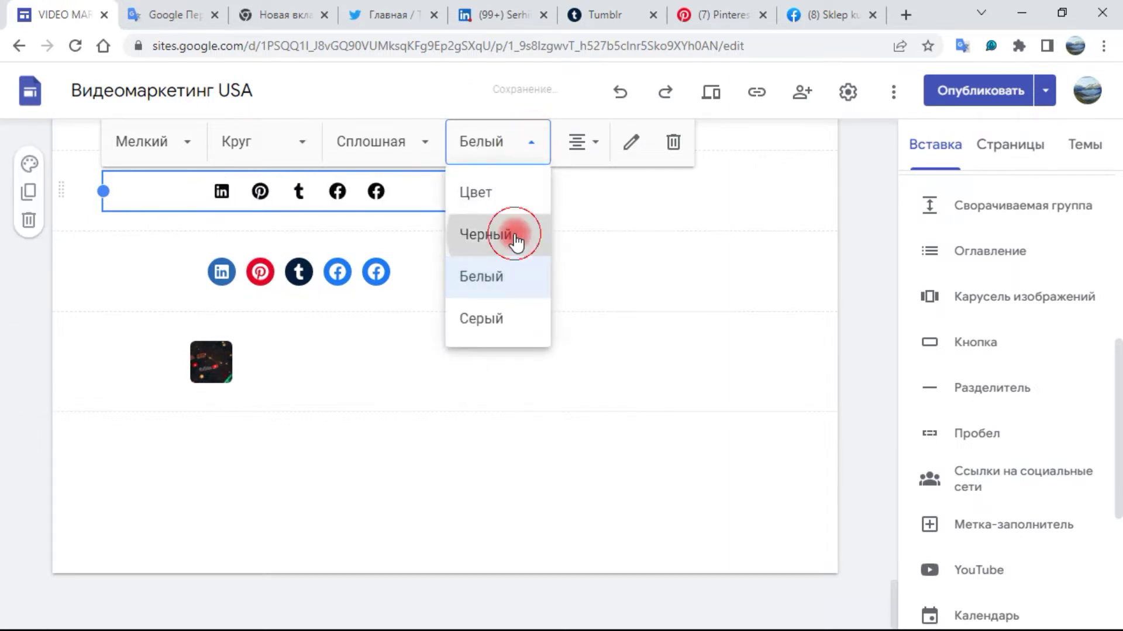
click(526, 146)
click(504, 195)
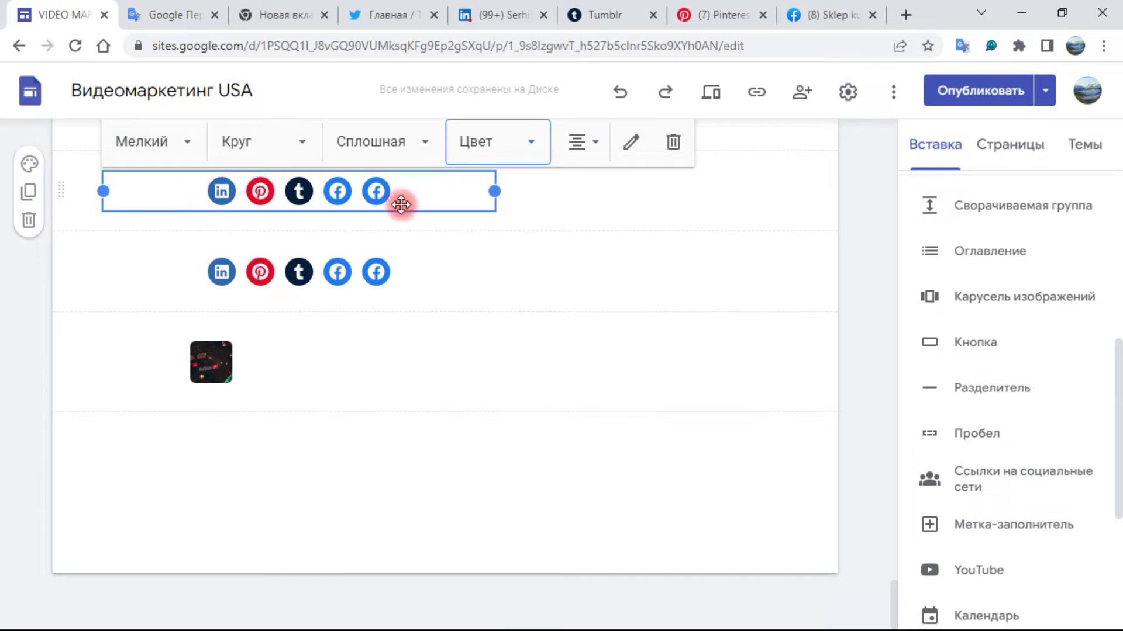
Widen the upper social links block to about two-thirds of the page width and set its icon style to Структура документа
drag(494, 192, 611, 192)
click(413, 143)
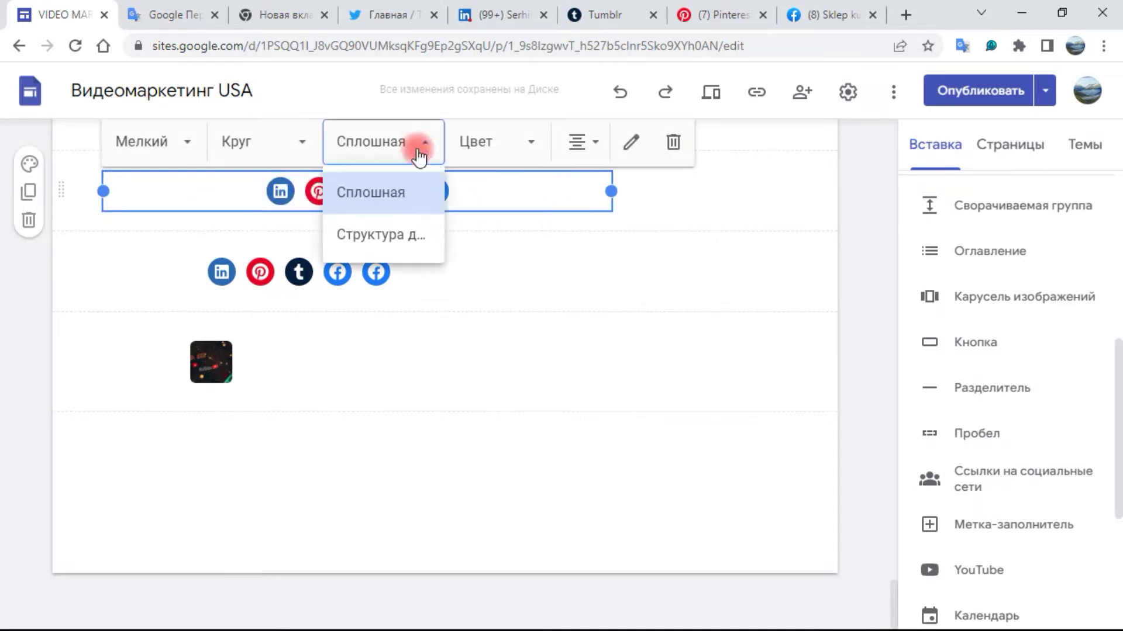
click(407, 243)
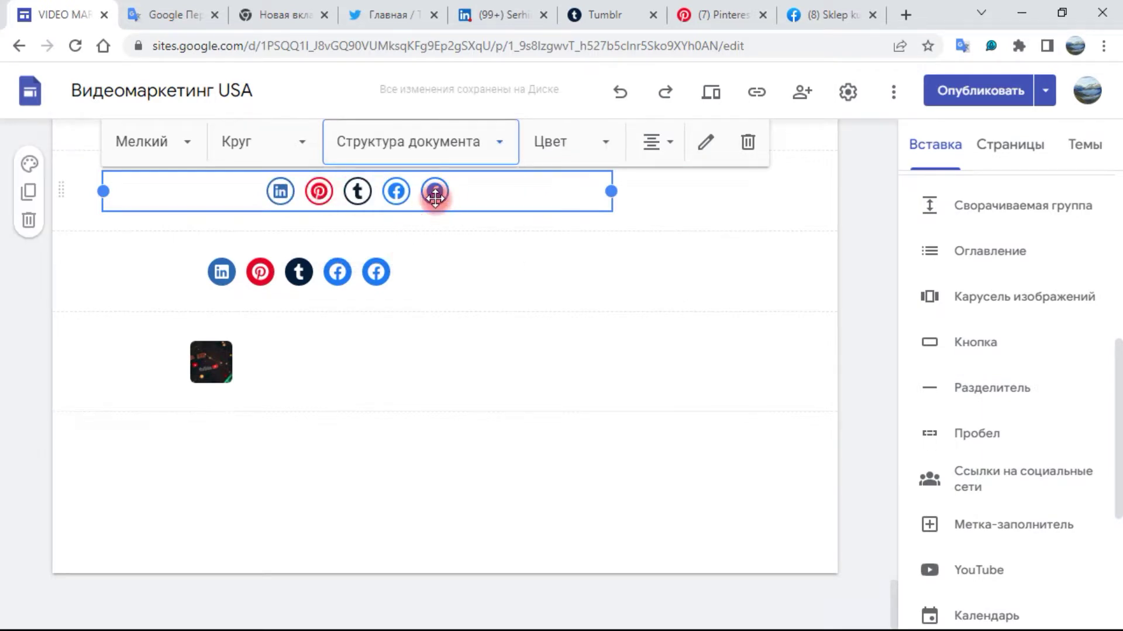
Try the Квадрат shape on the upper block's icons, and switch them to Без формы
click(293, 146)
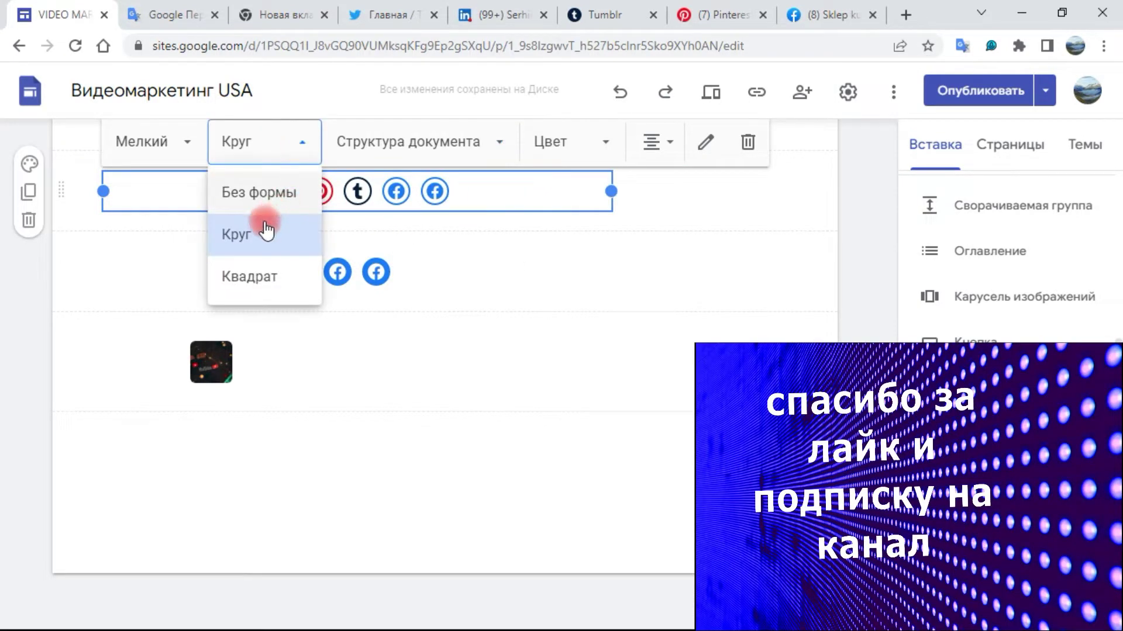
click(261, 276)
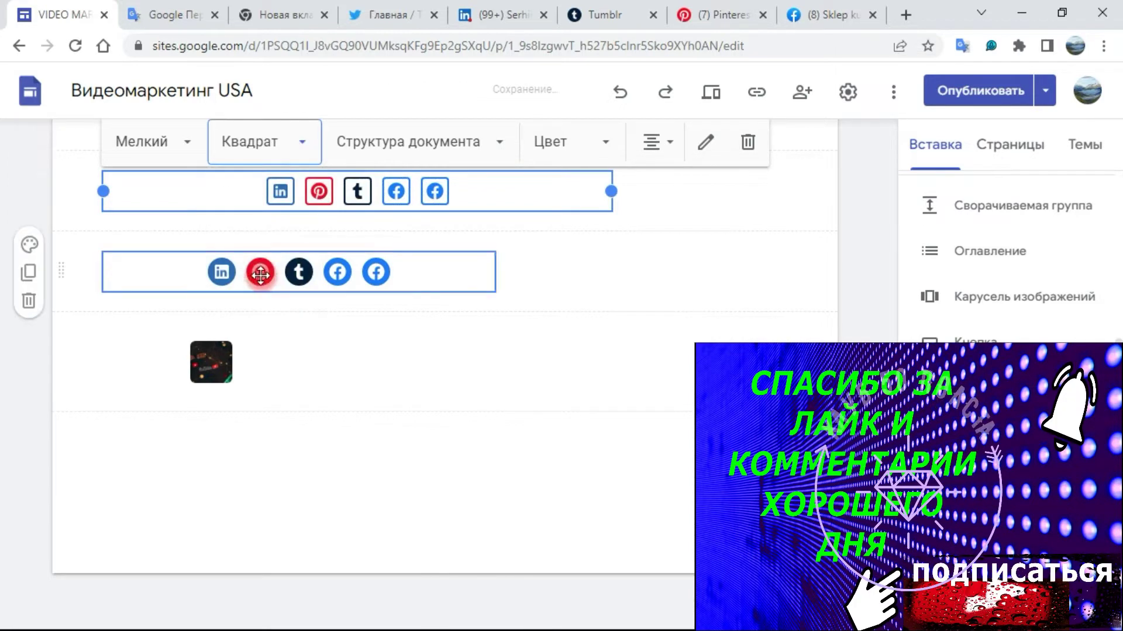
click(303, 146)
click(276, 192)
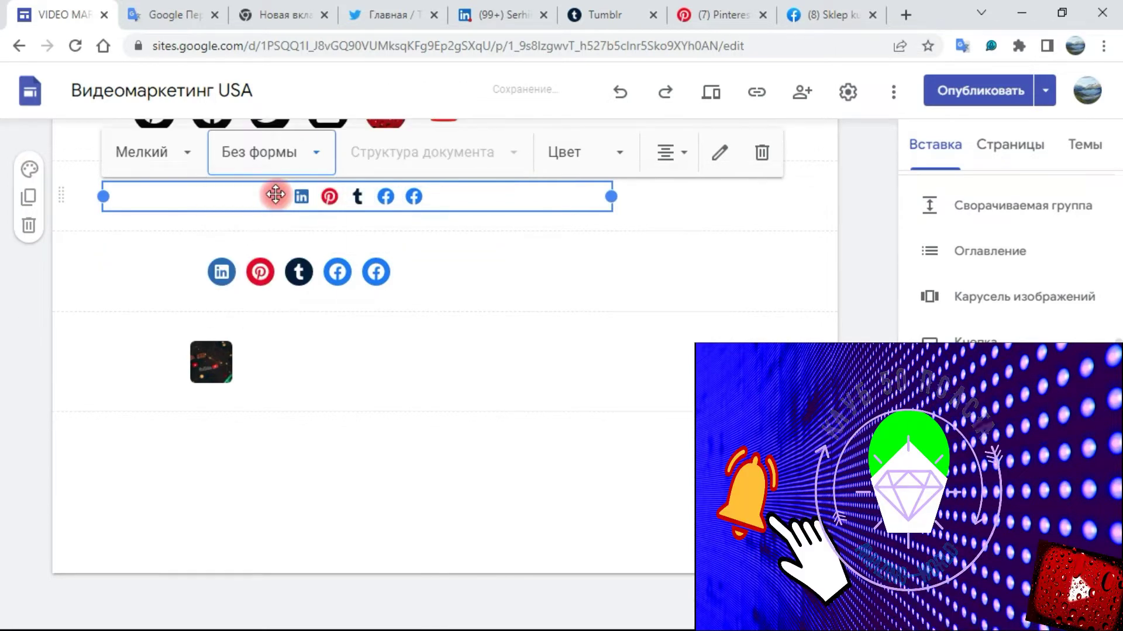
Set the upper block's icons to size Крупный, shape Квадрат and style Сплошная
click(181, 156)
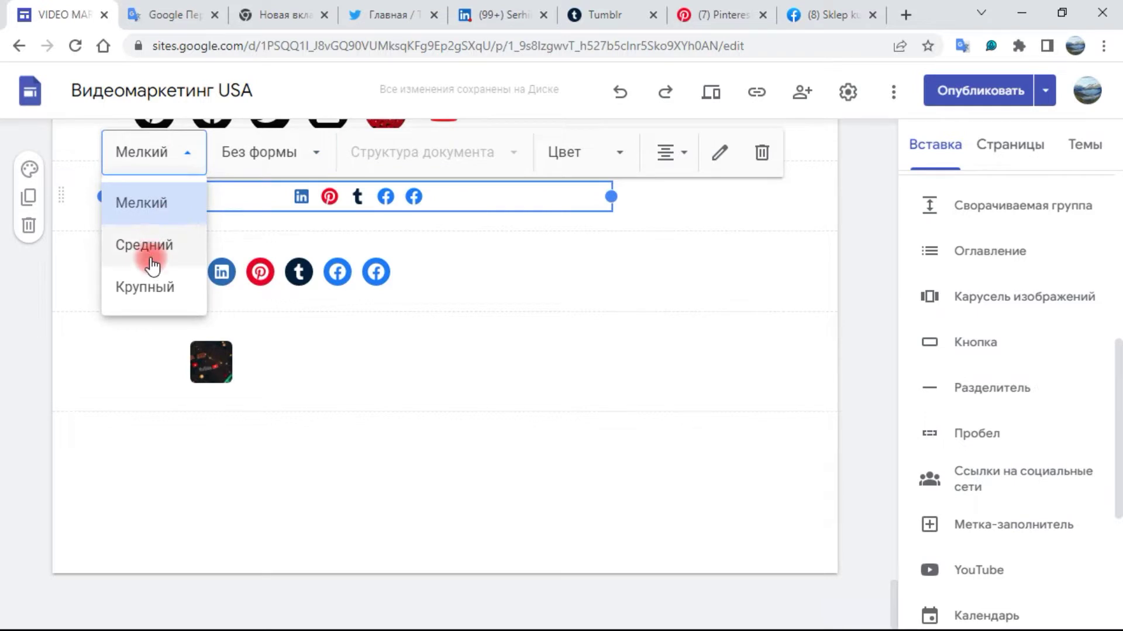
click(147, 287)
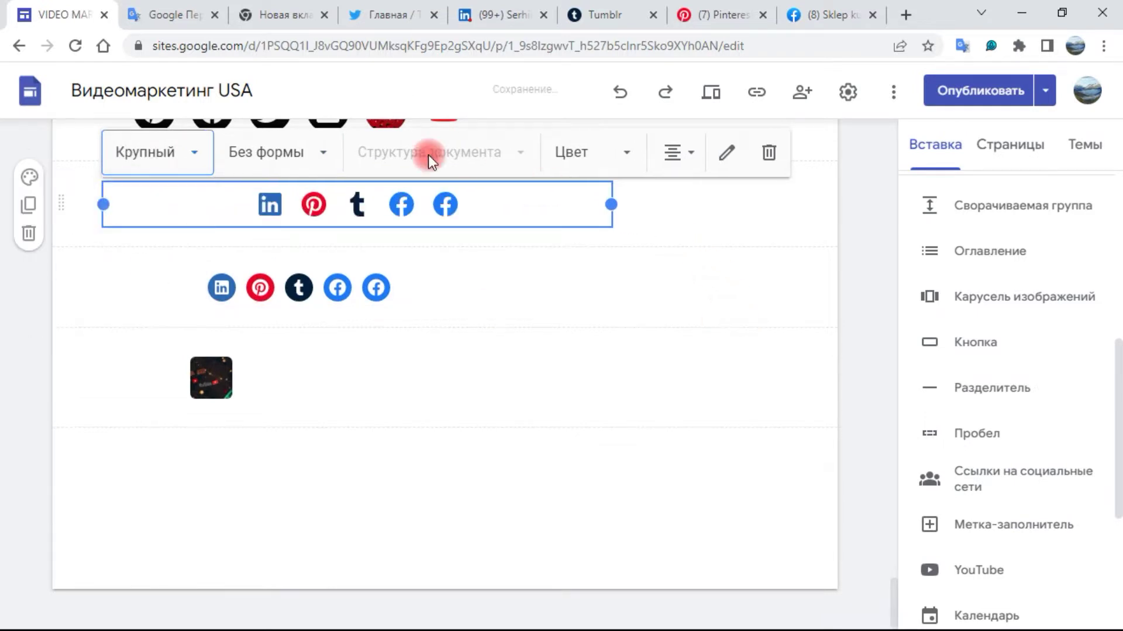
click(310, 153)
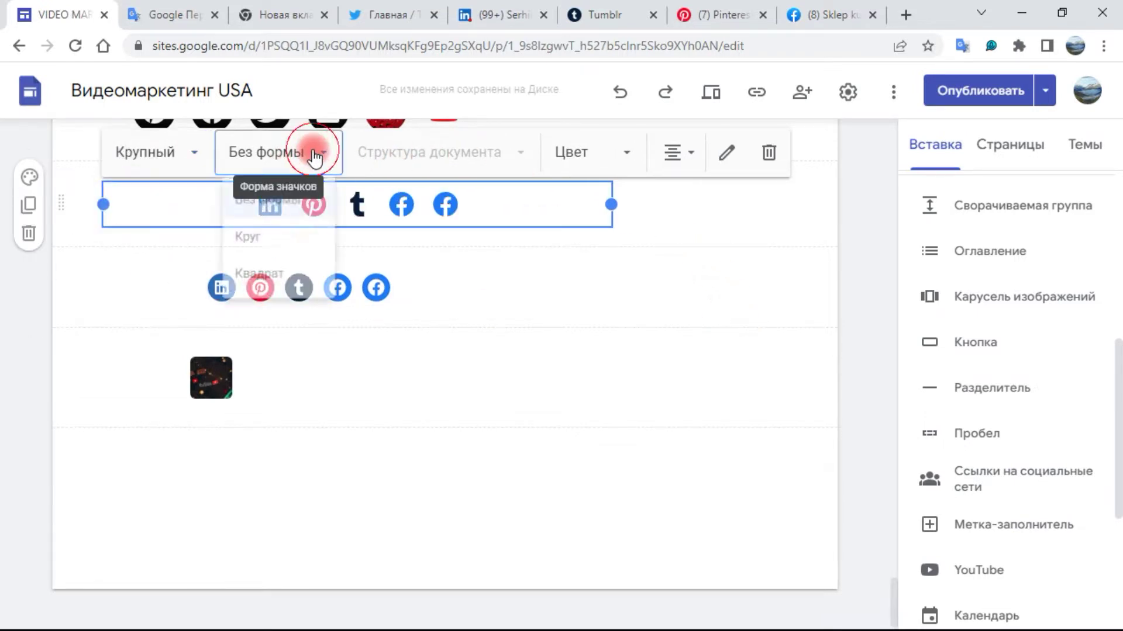
click(293, 279)
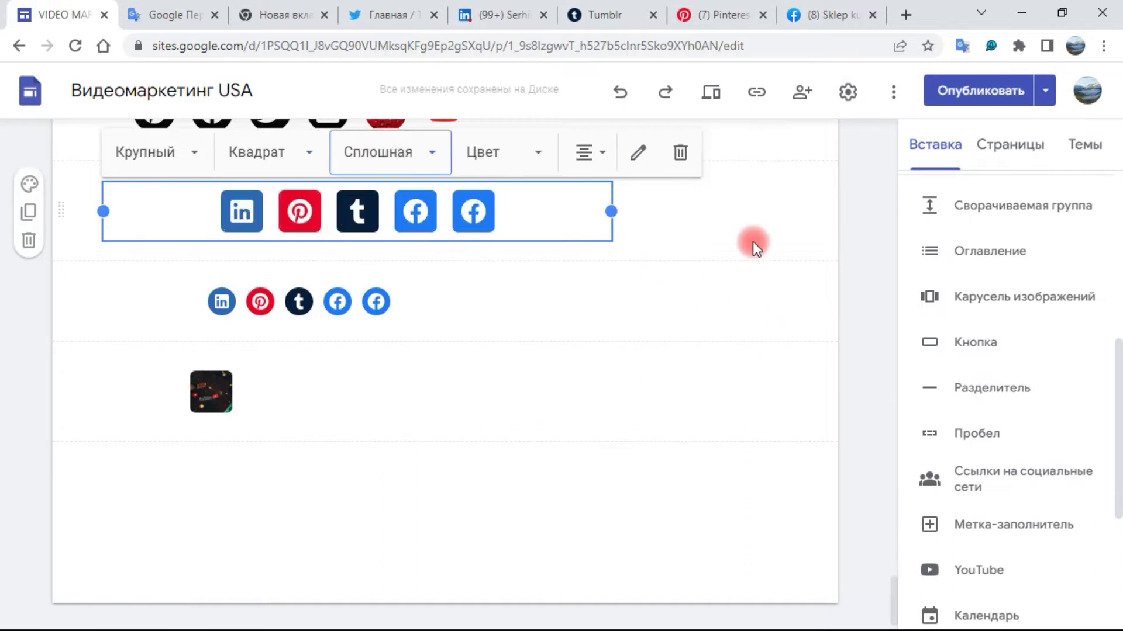
Try right and centre alignment on the upper block's icons, and spread them evenly with justified alignment
click(606, 165)
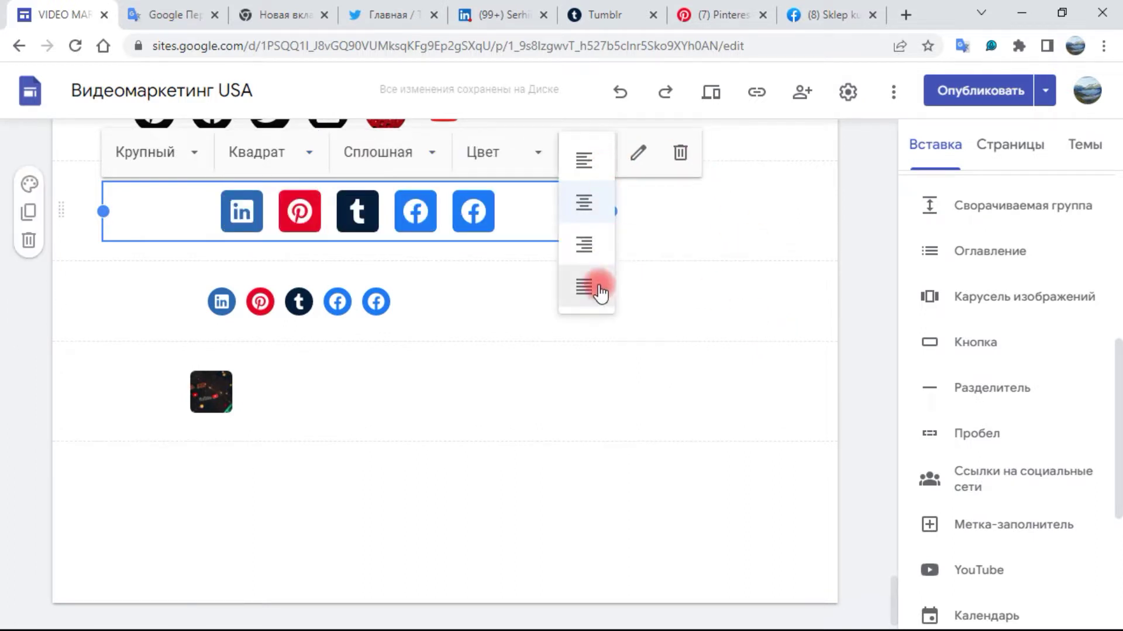
click(596, 249)
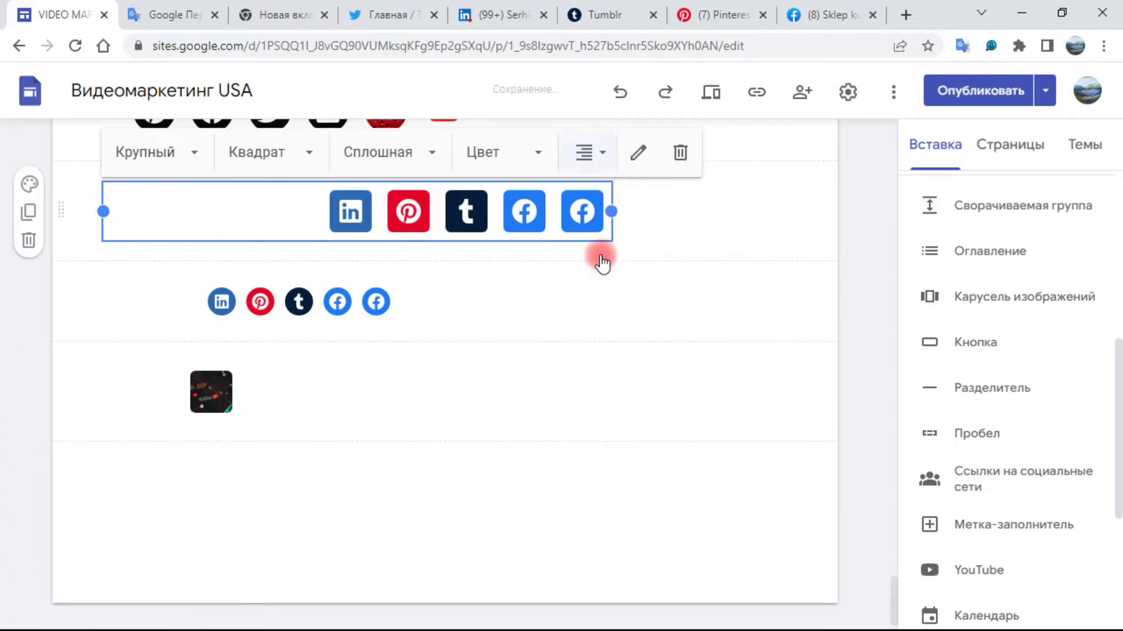
click(594, 169)
click(583, 206)
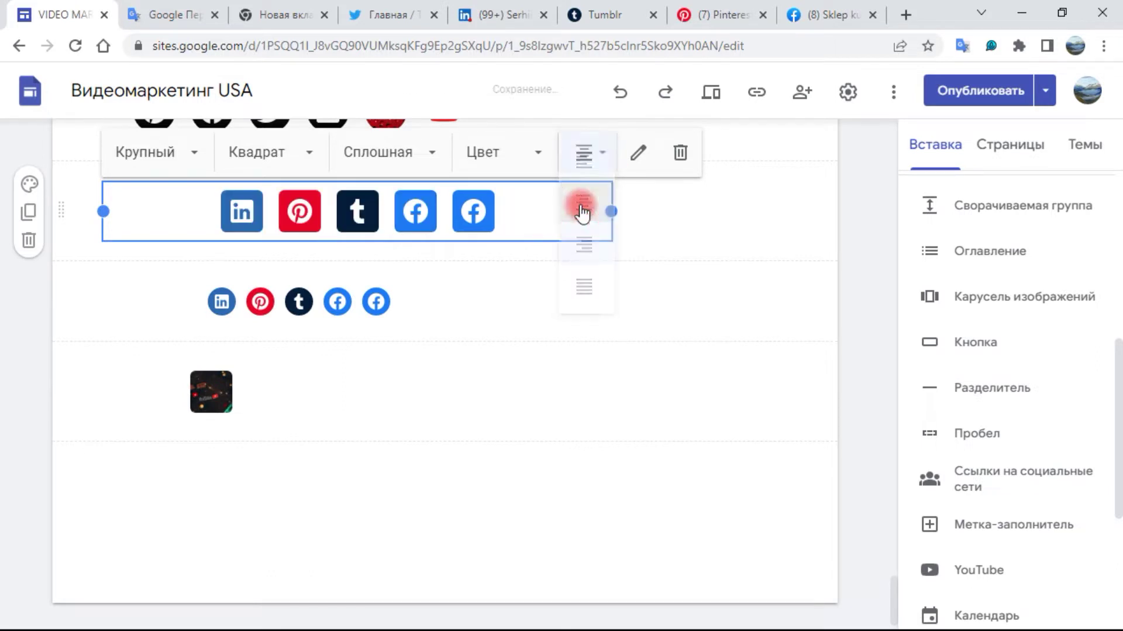
click(594, 155)
click(580, 286)
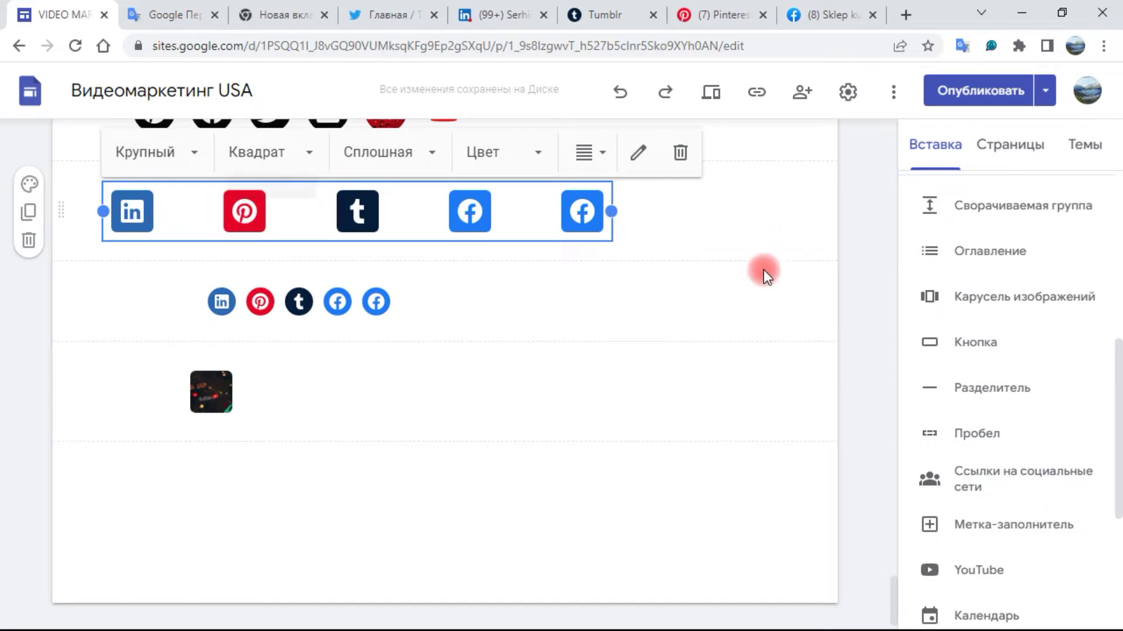
Upload youtube_96in128dp from the Изображения folder as the LinkedIn link's icon and update the social links block
click(642, 151)
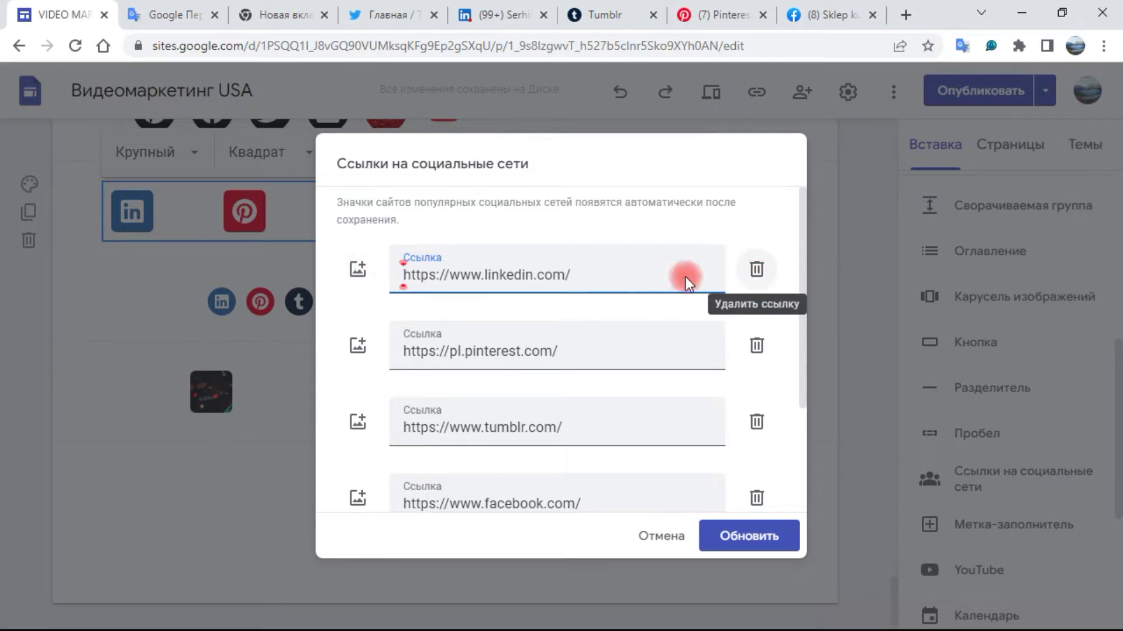
click(359, 270)
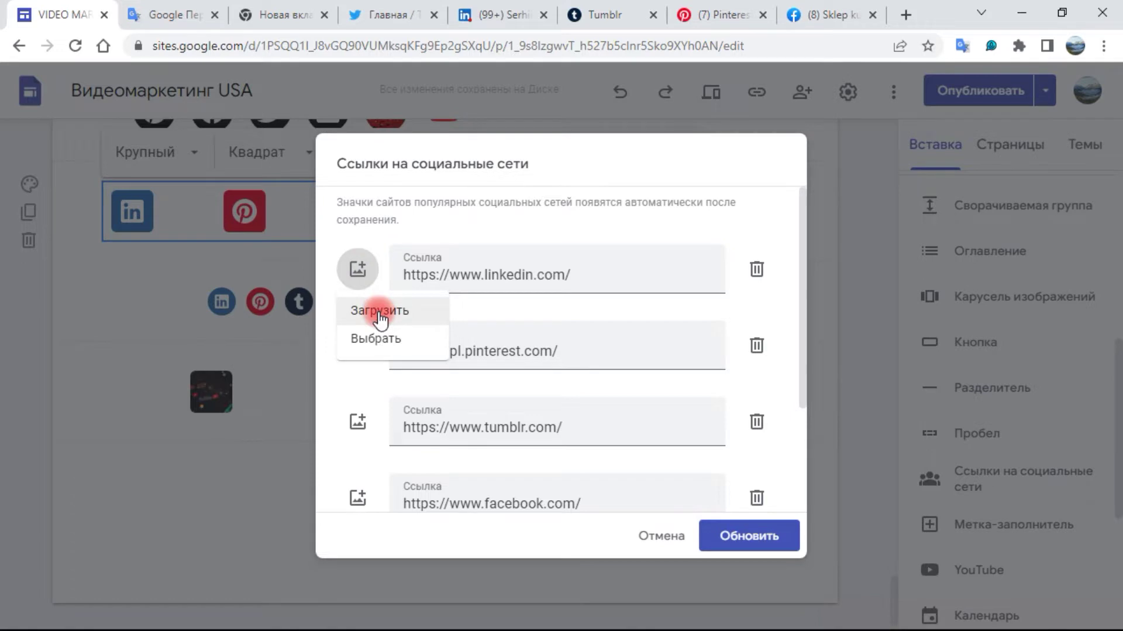
click(379, 315)
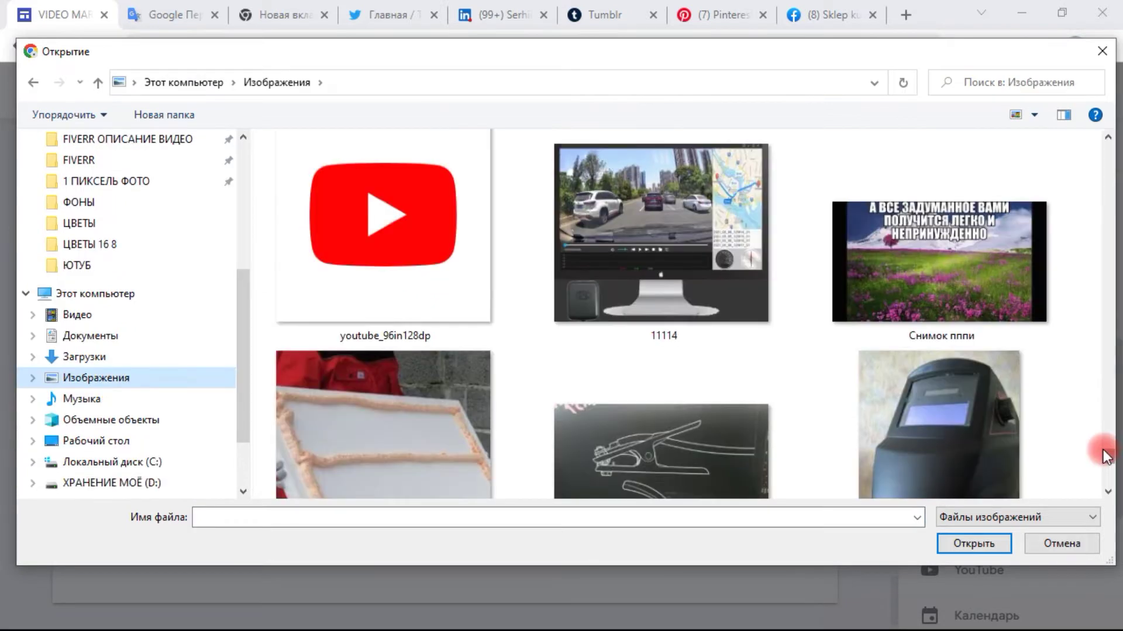
click(409, 212)
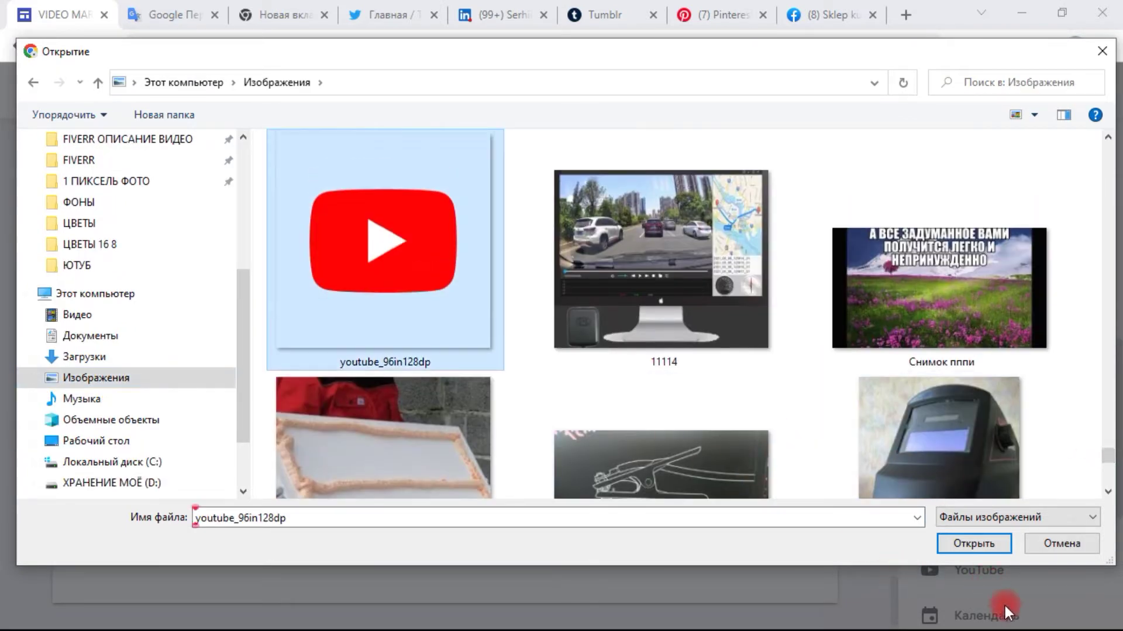
click(984, 556)
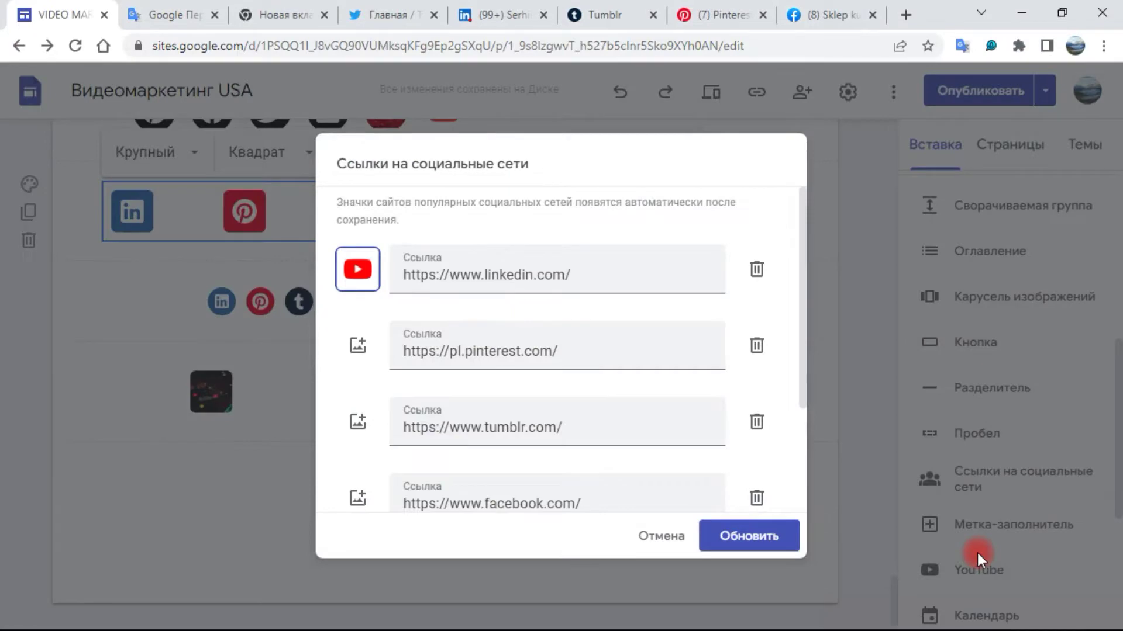
click(713, 540)
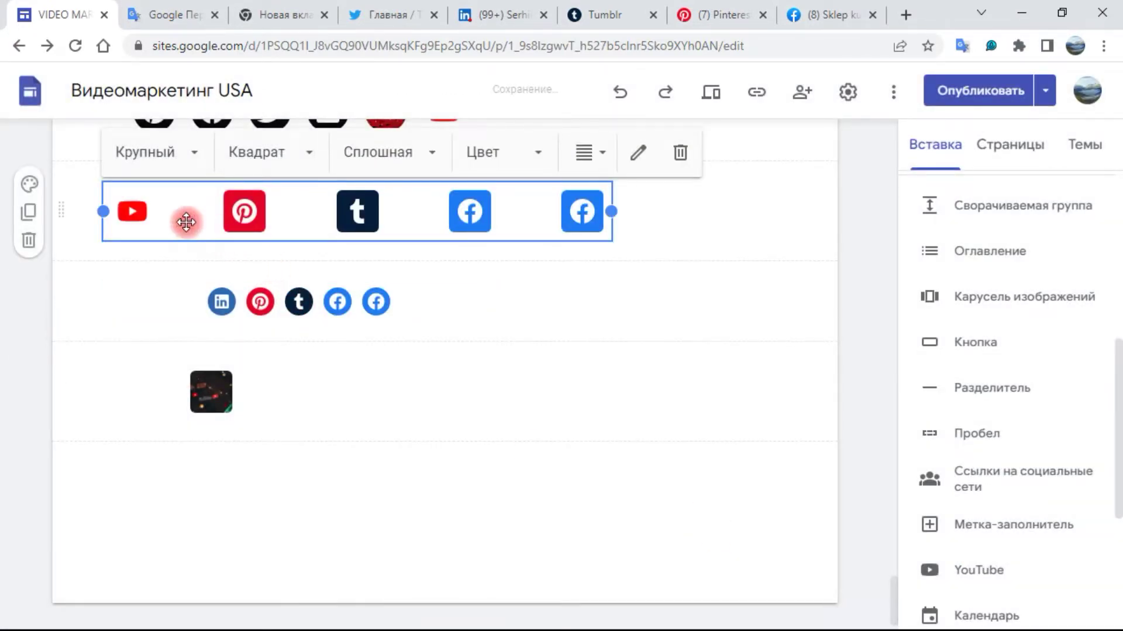
Open image selection for the Pinterest link's icon and look through the Google Drive, URL, Google Images and photo sources
drag(145, 220, 283, 220)
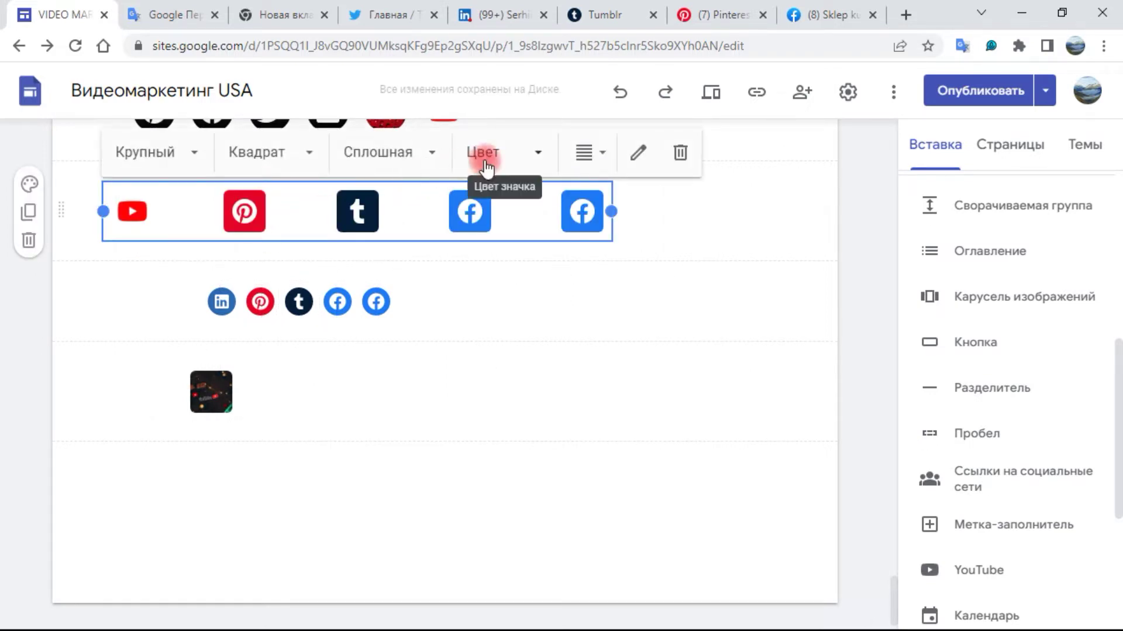
click(645, 153)
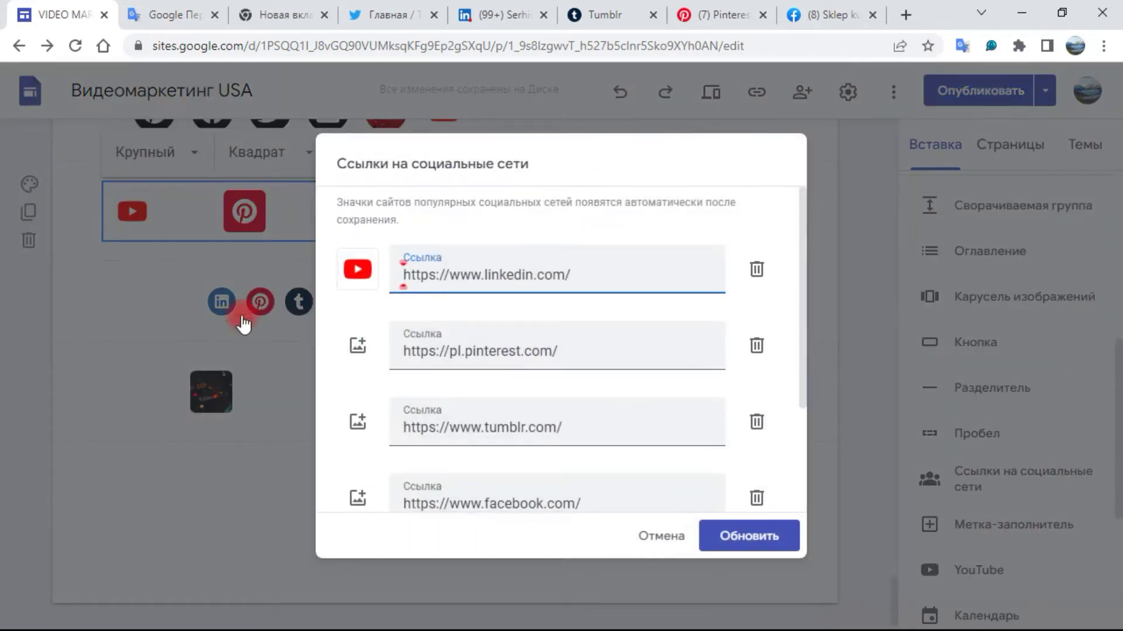
click(363, 342)
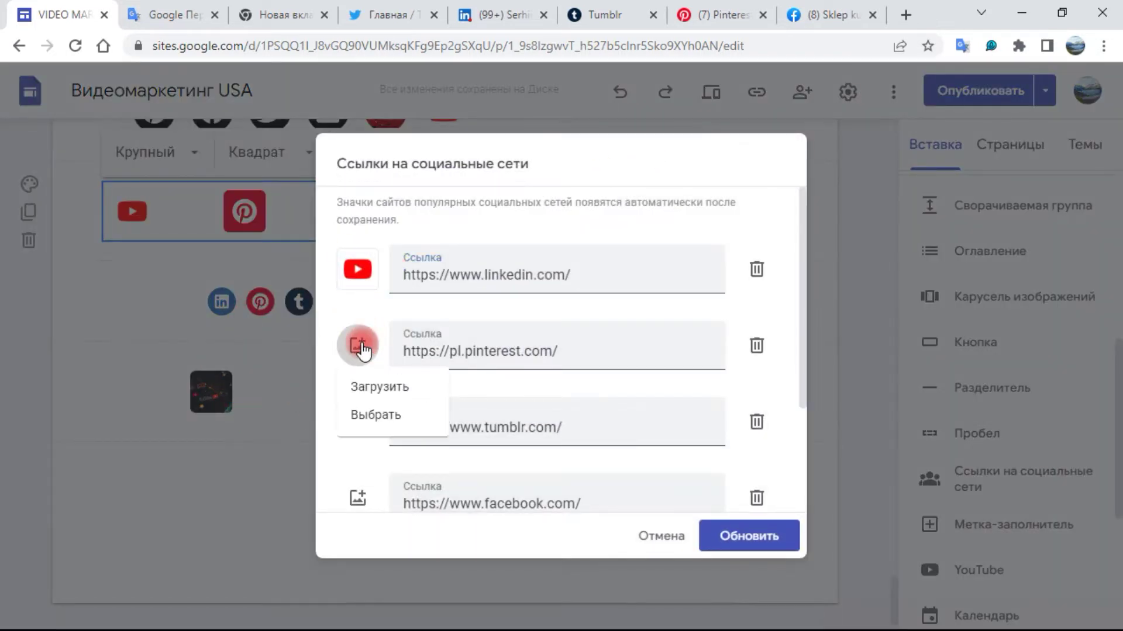
click(389, 419)
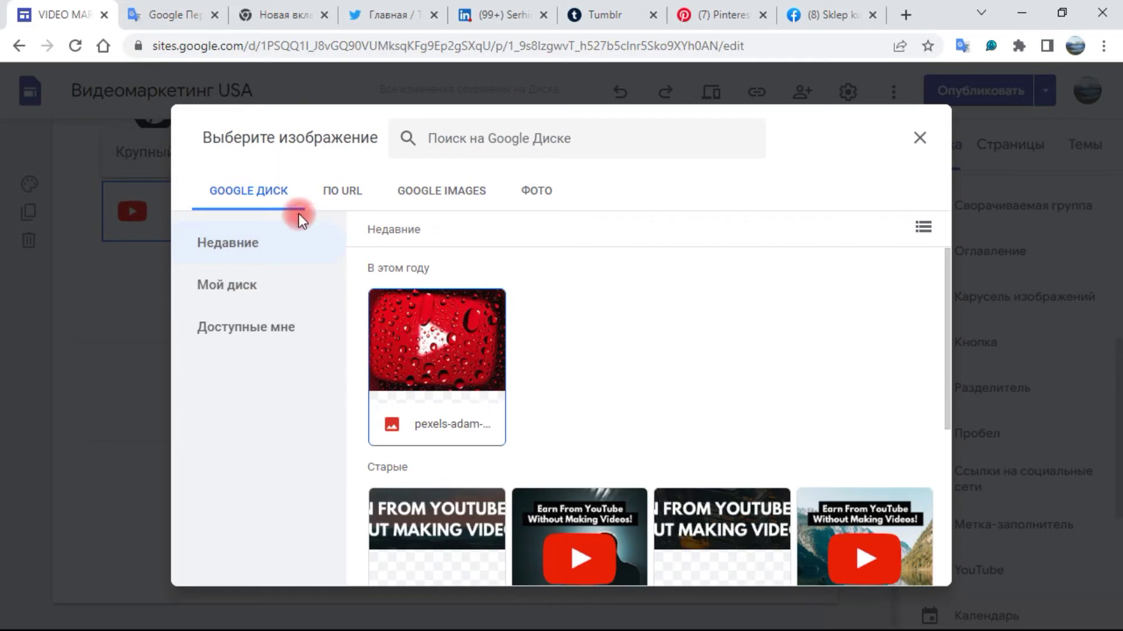
click(342, 195)
click(444, 195)
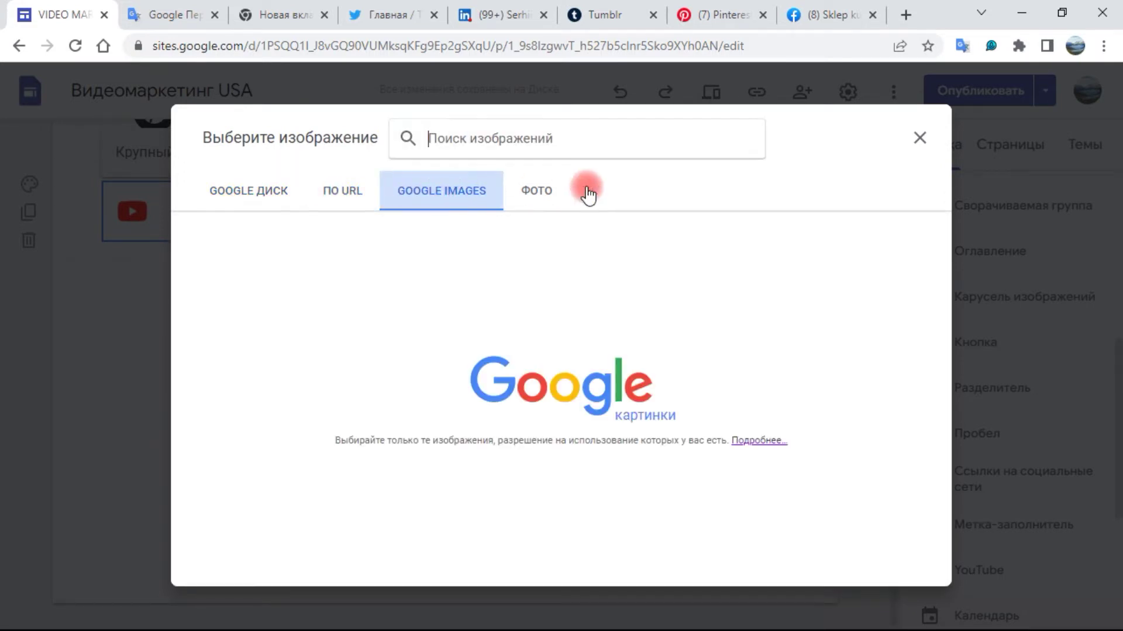
click(549, 196)
click(251, 198)
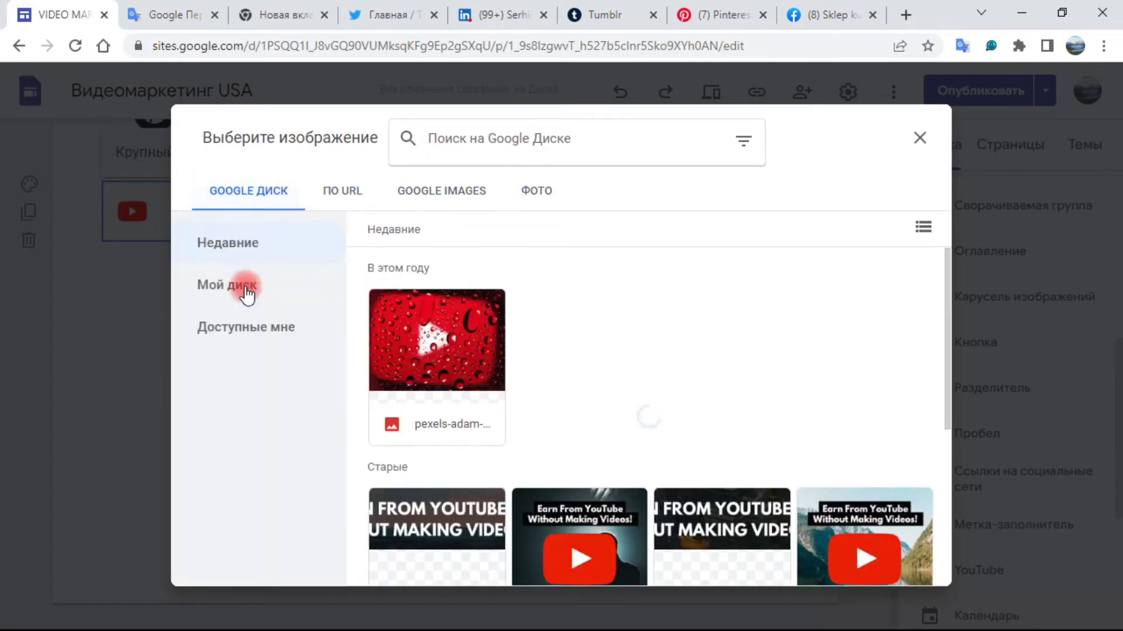
click(244, 287)
click(238, 333)
click(248, 261)
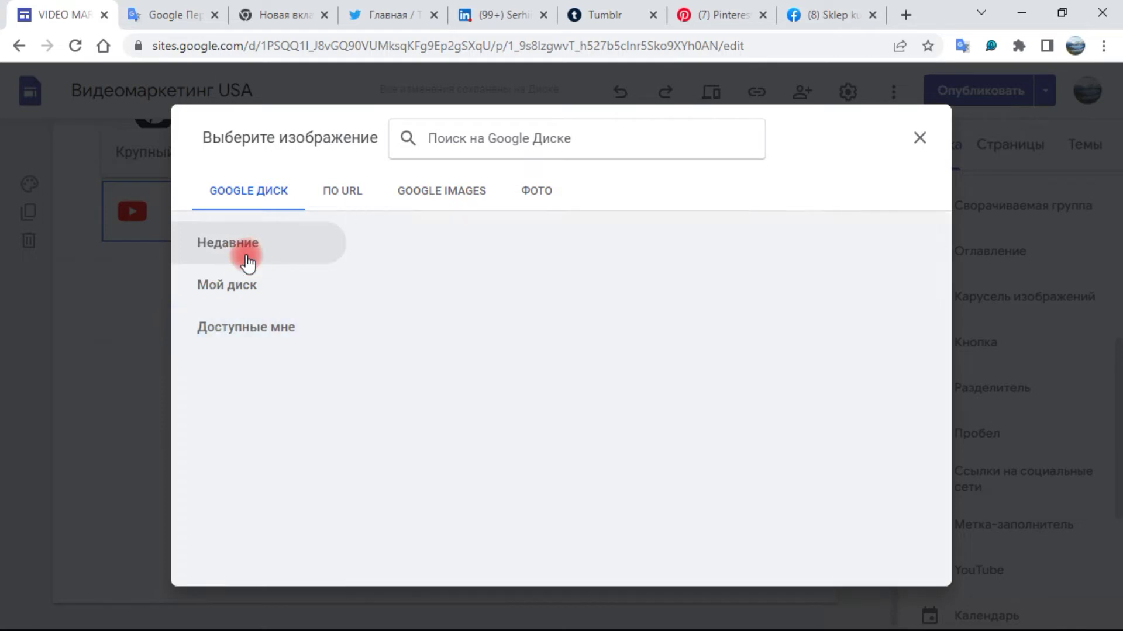
click(251, 328)
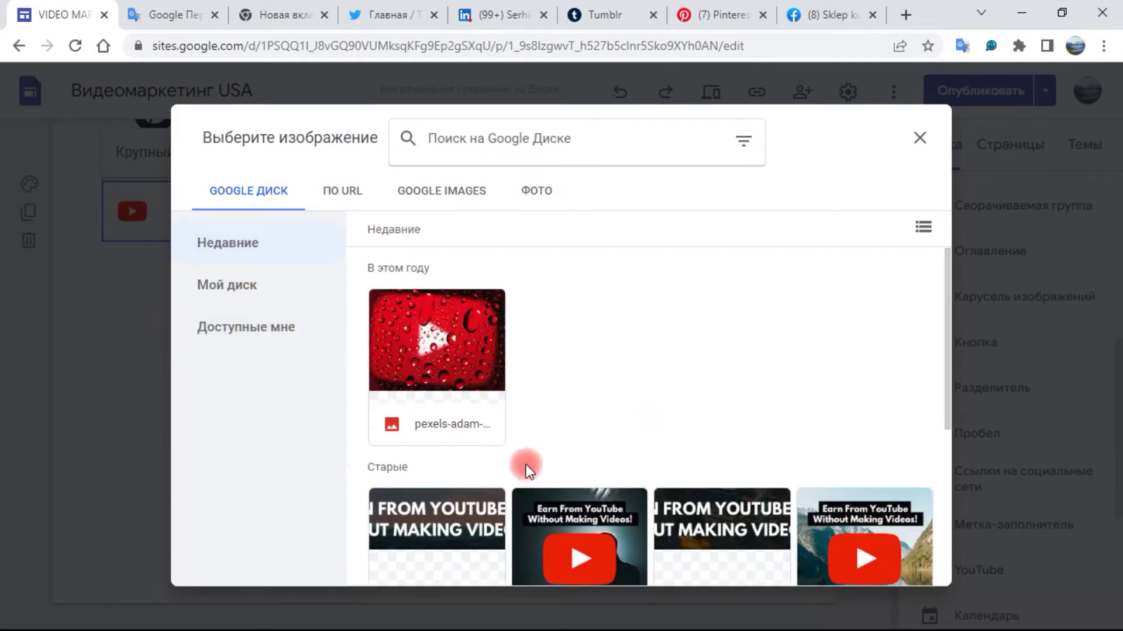
Choose the red pexels-adam image from the recent Drive files as the Pinterest link's icon and update the social links
click(406, 352)
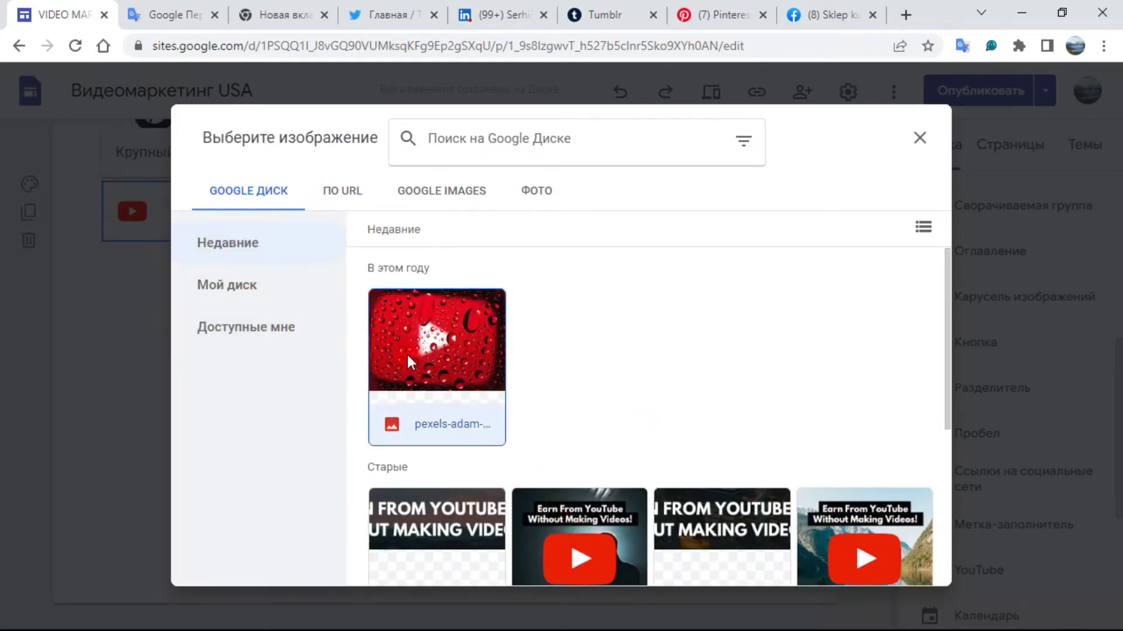
click(910, 529)
click(476, 426)
click(564, 347)
click(760, 532)
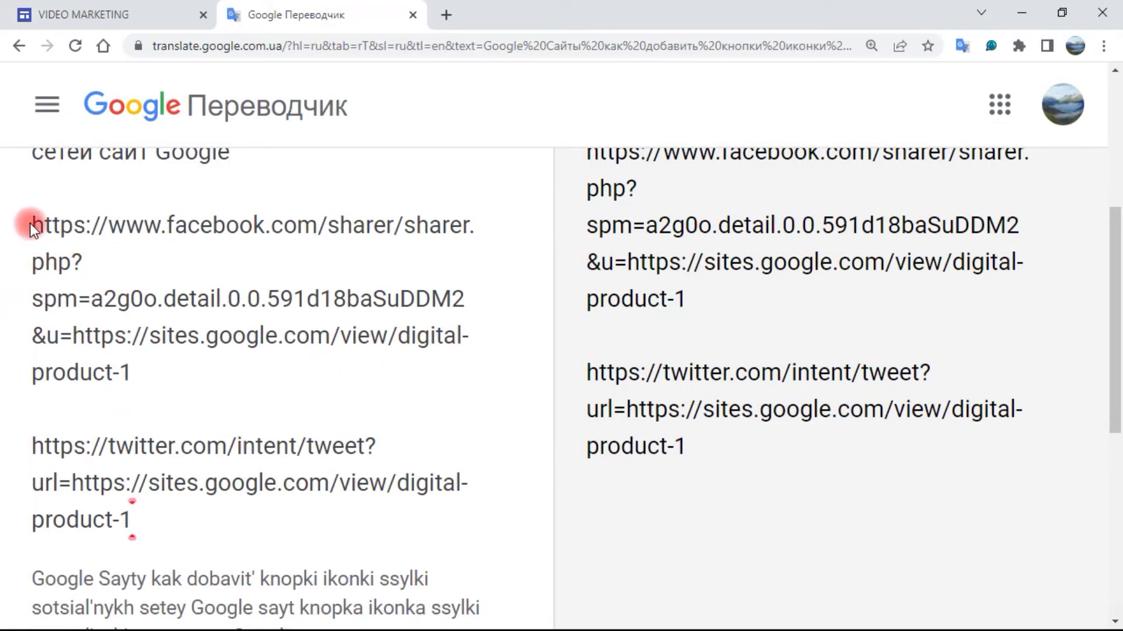
In Google Translate's source text, examine the Facebook share link's sharer.php part and its embedded site address
drag(29, 222, 183, 300)
click(184, 266)
drag(33, 225, 347, 262)
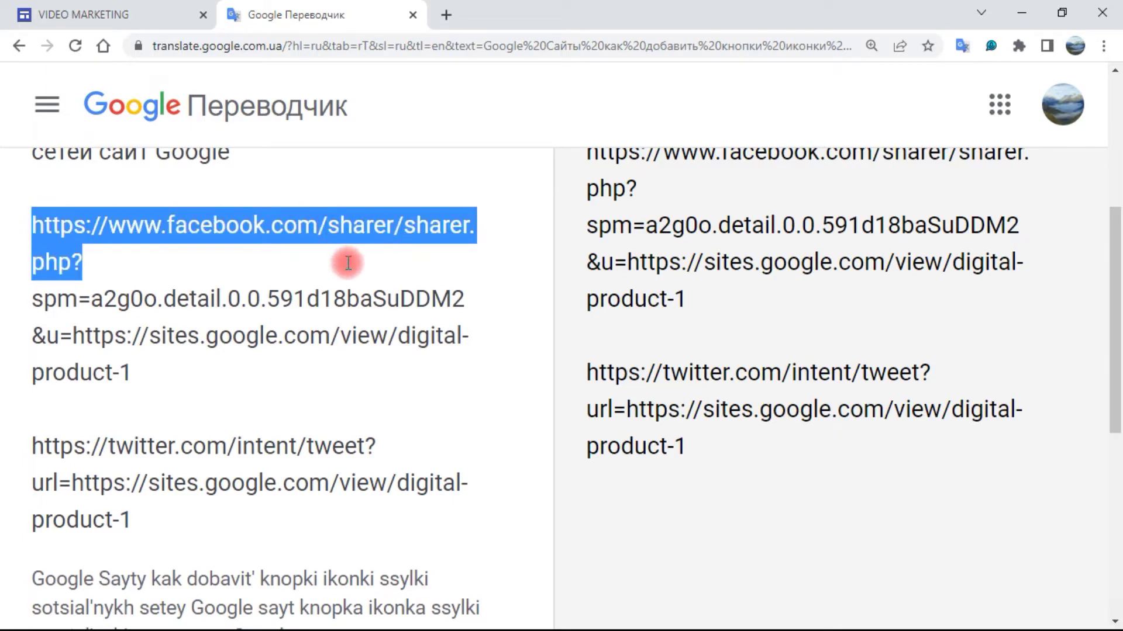
click(98, 351)
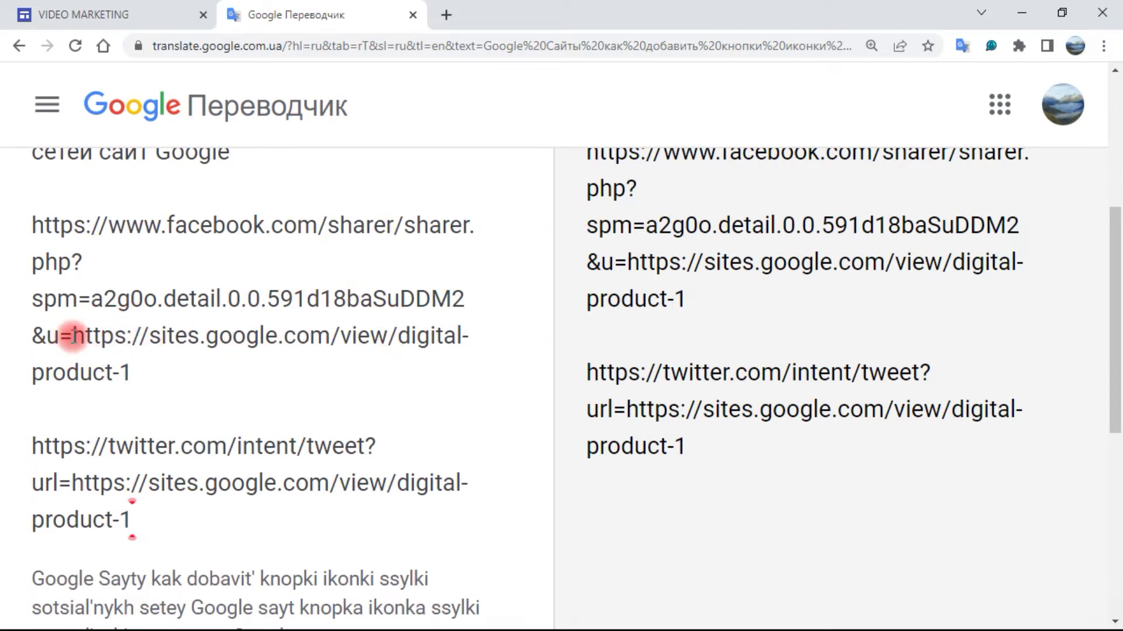
drag(72, 335, 263, 375)
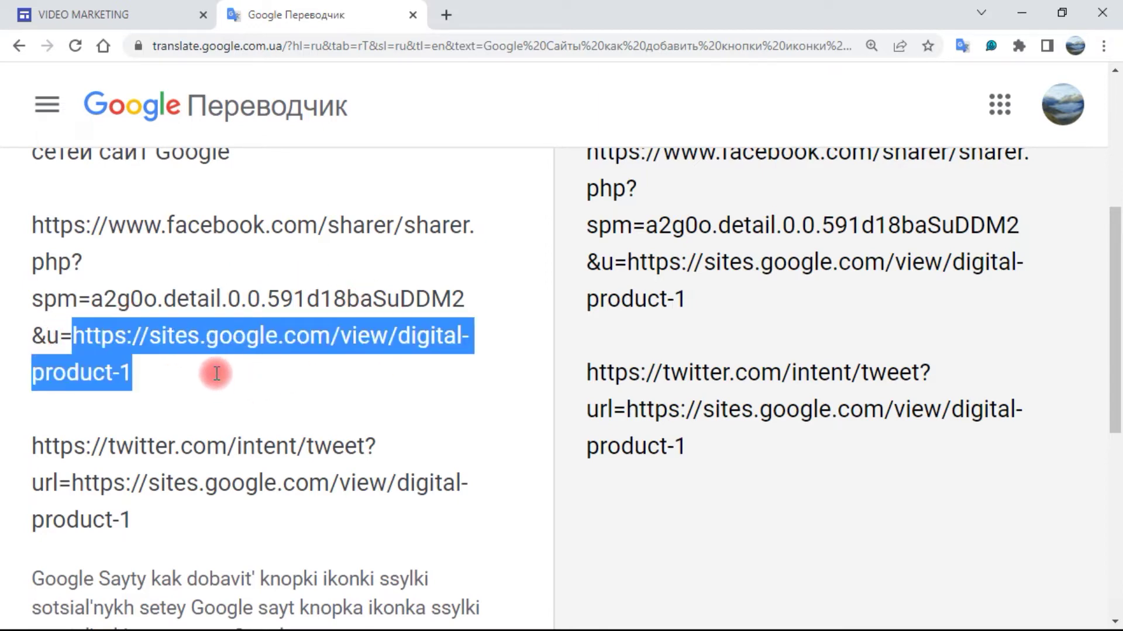
click(234, 341)
Copy the complete Facebook share link ending in sites.google.com/view/digital-product-1 from the source text
drag(165, 376, 9, 222)
right_click(85, 244)
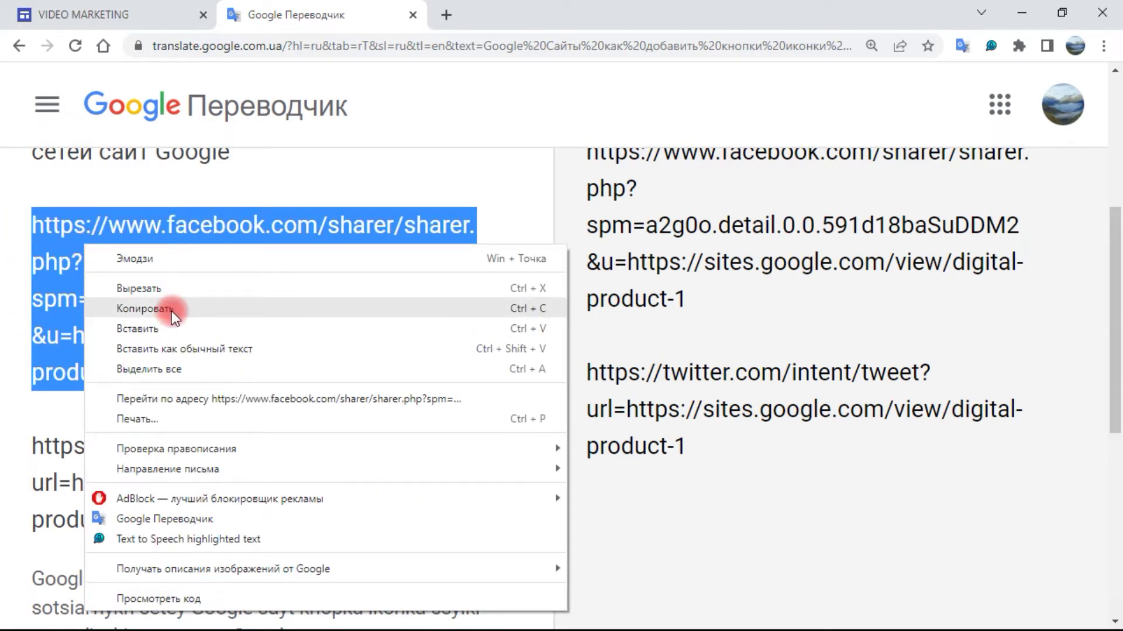
click(171, 311)
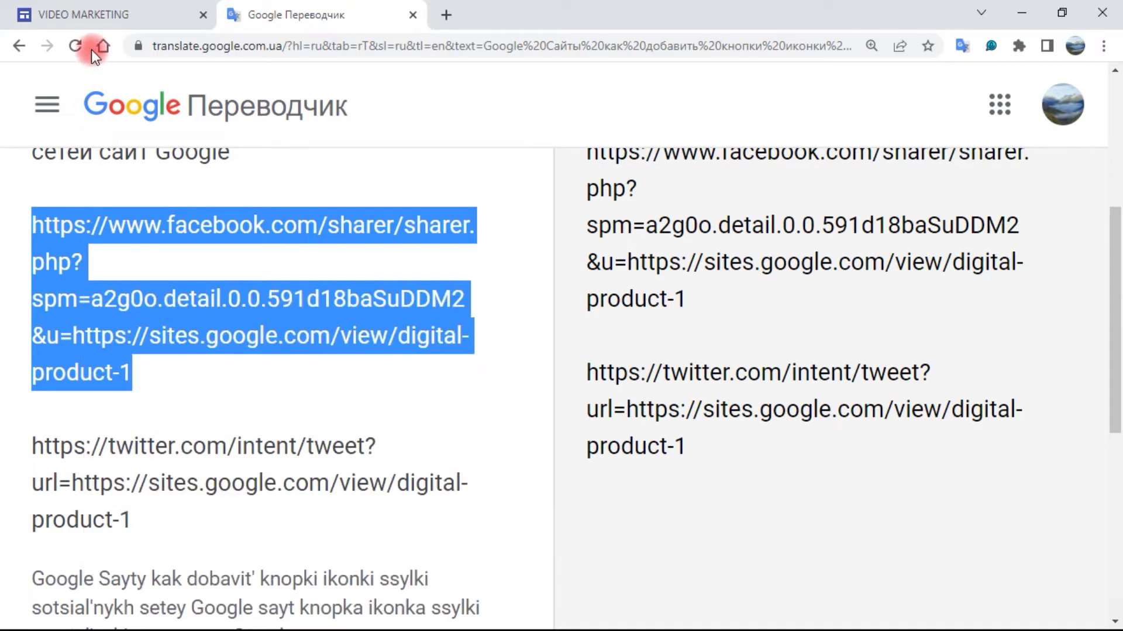
Check the twitter button's link on the site page, and open the copied Facebook share link in a new browser tab
click(97, 8)
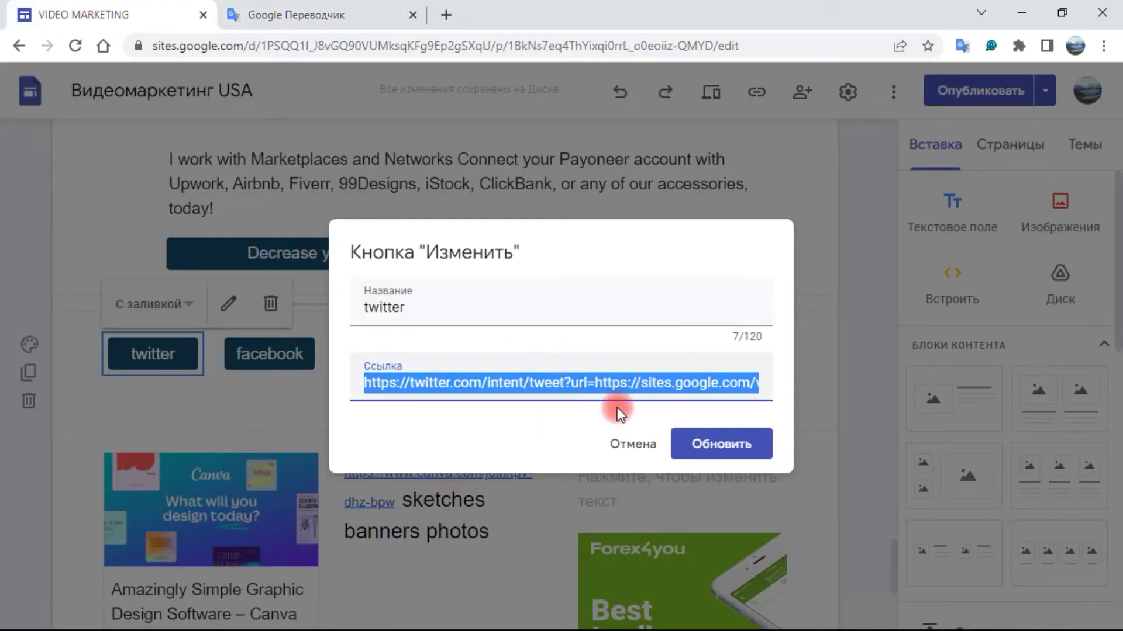
click(446, 14)
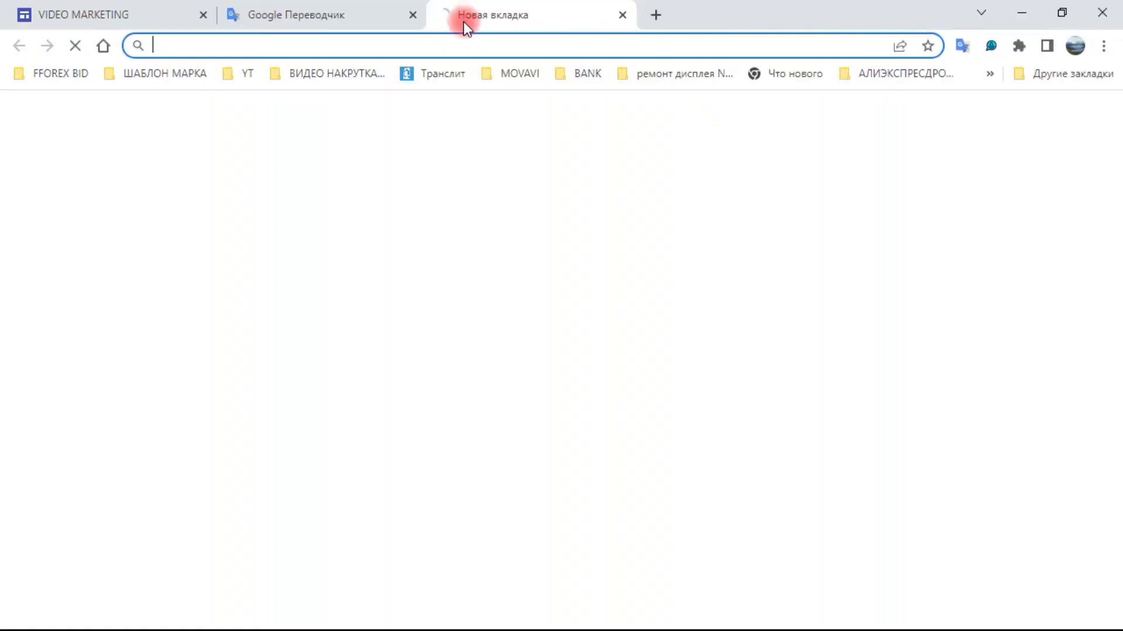
right_click(450, 43)
click(480, 157)
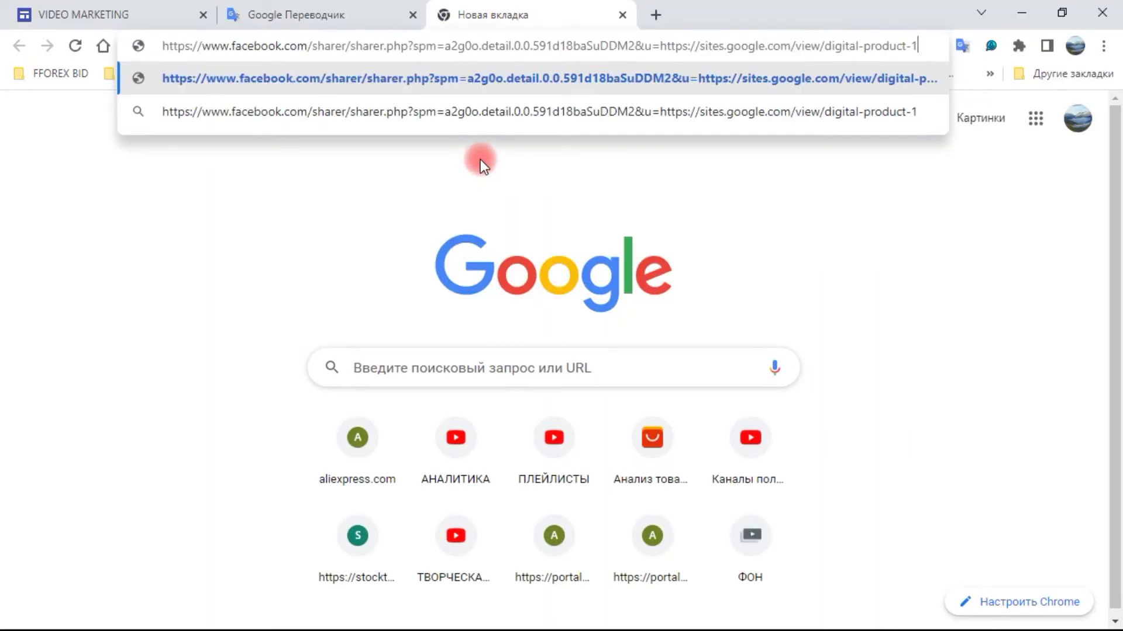
key(Return)
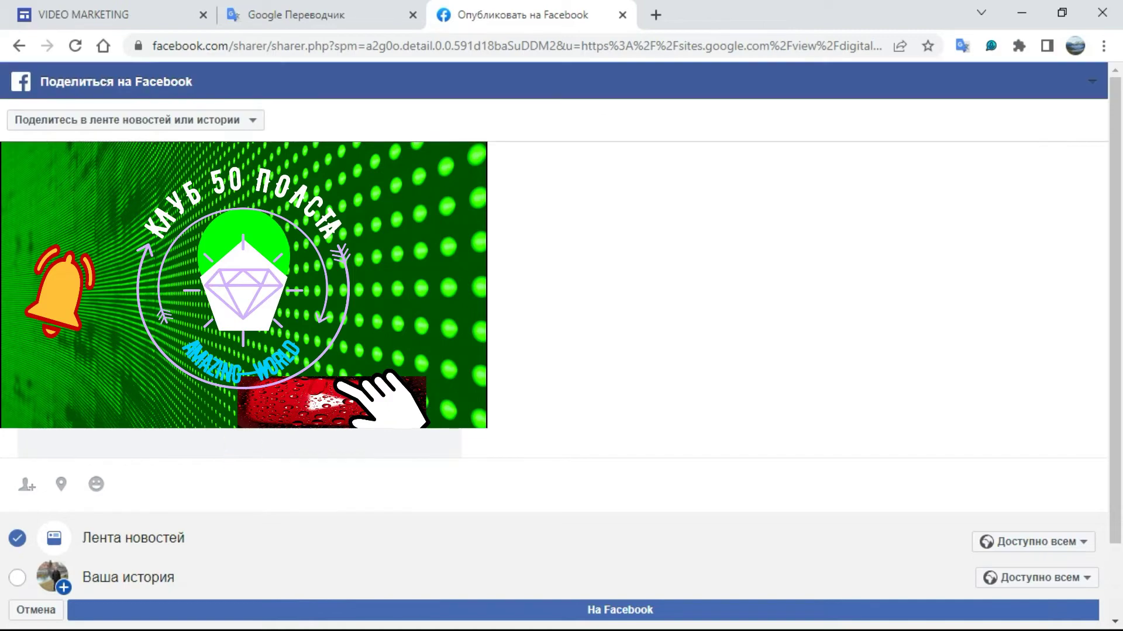
click(178, 181)
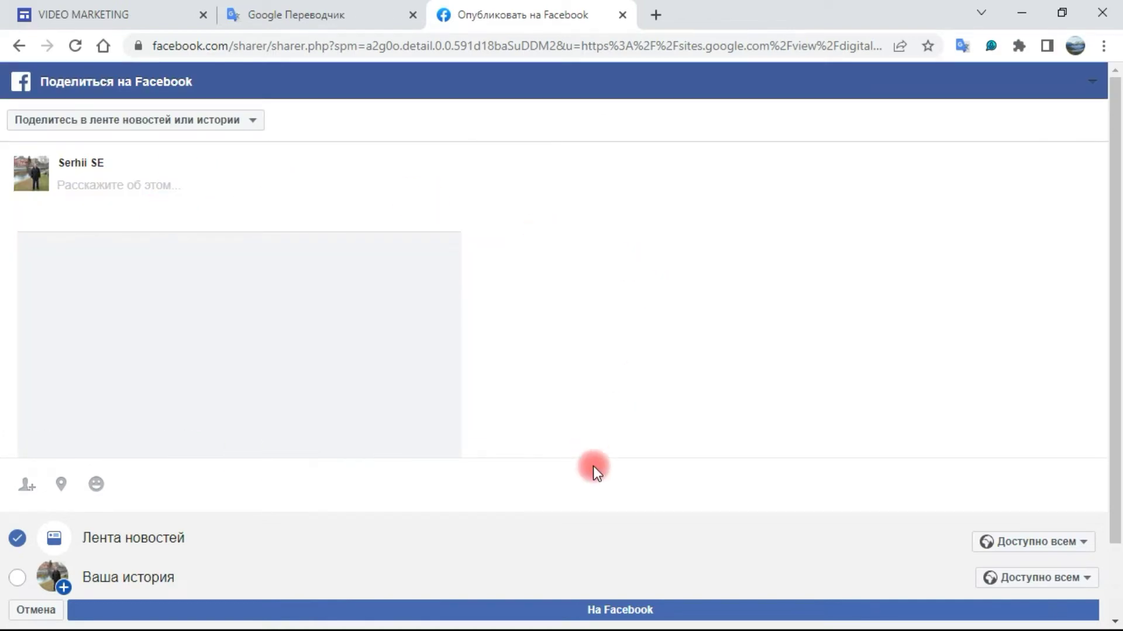